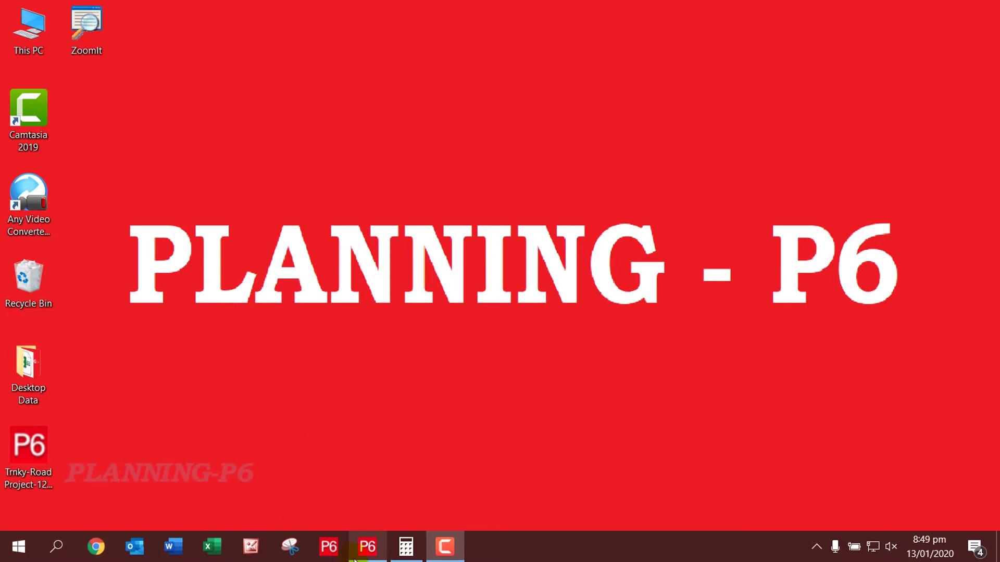
Restore the Primavera P6 window showing the Construction Of Road activities
{"action": "left_click", "coordinate": [367, 546]}
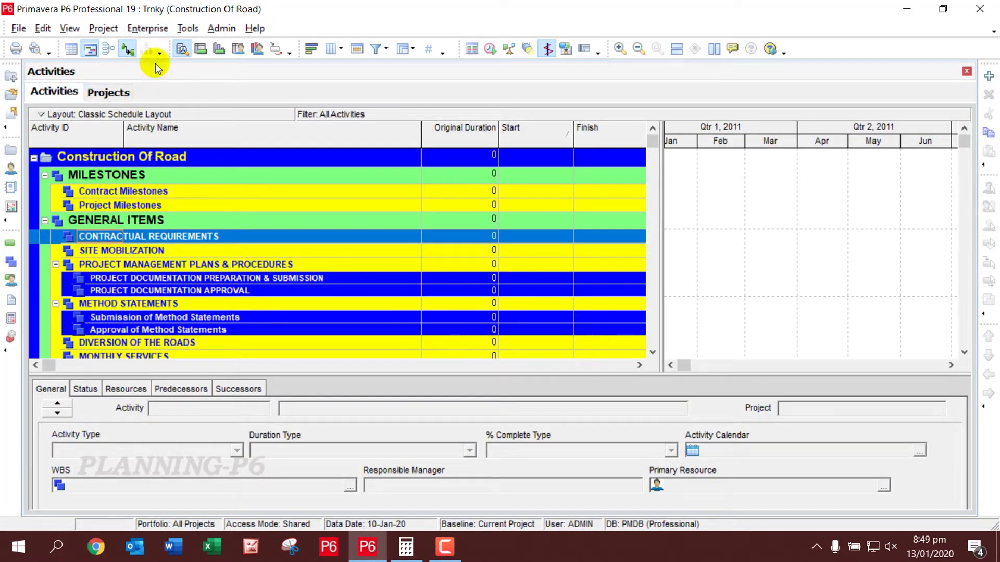
Open Enterprise Calendars and step through Global and Resource views to the empty Project list
{"action": "left_click", "coordinate": [148, 29]}
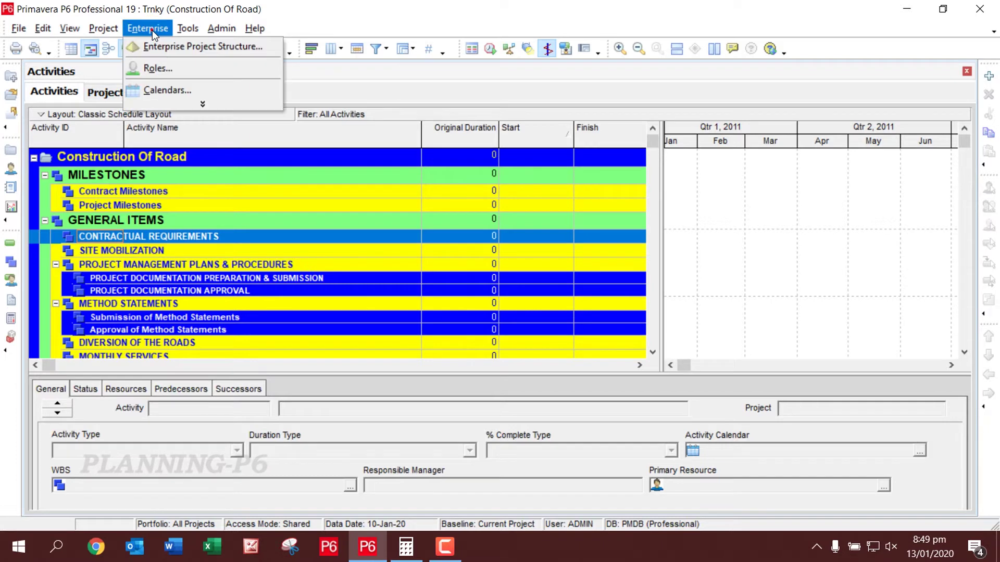
{"action": "left_click", "coordinate": [202, 103]}
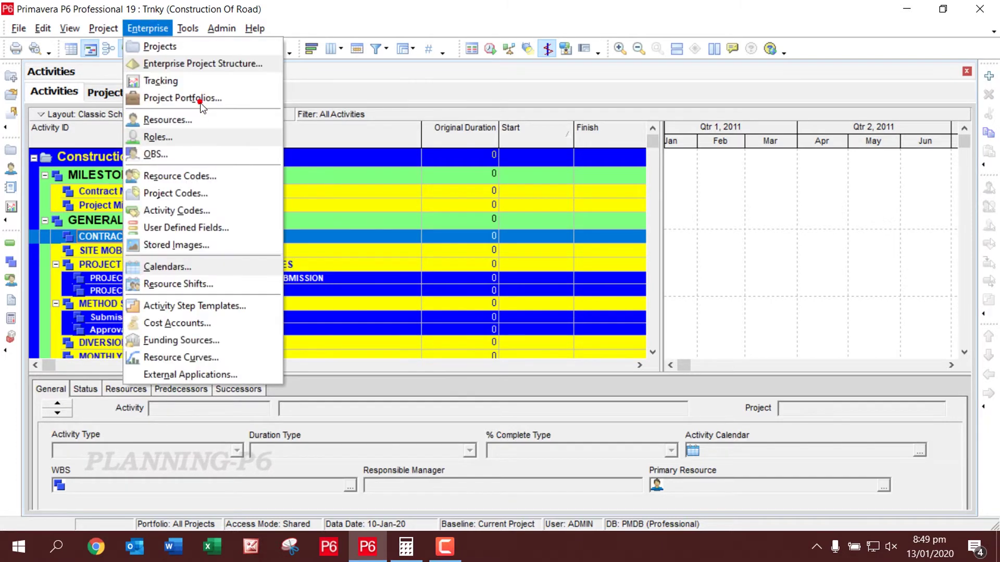
{"action": "left_click", "coordinate": [187, 267]}
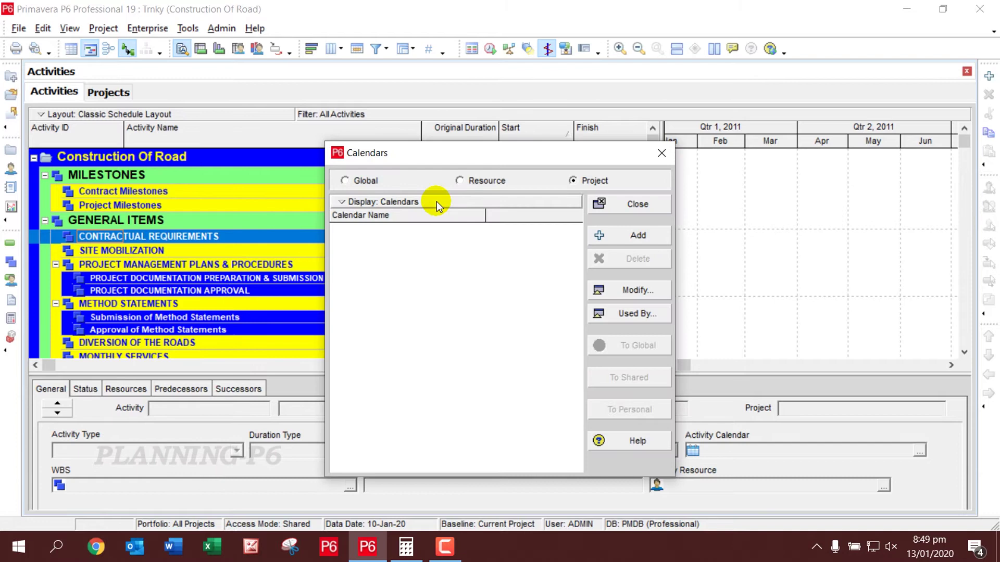
{"action": "left_click", "coordinate": [366, 180]}
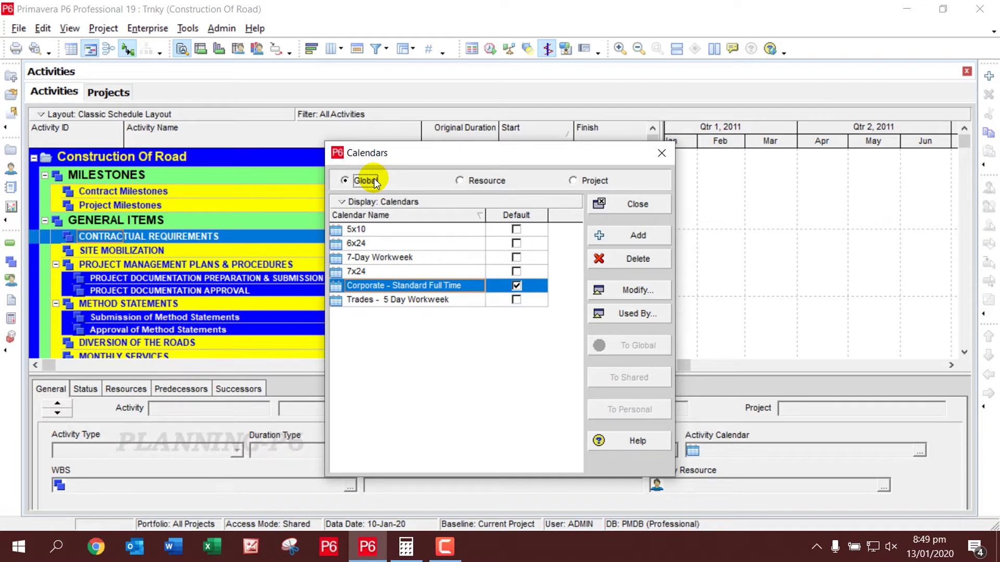
{"action": "left_click", "coordinate": [480, 183]}
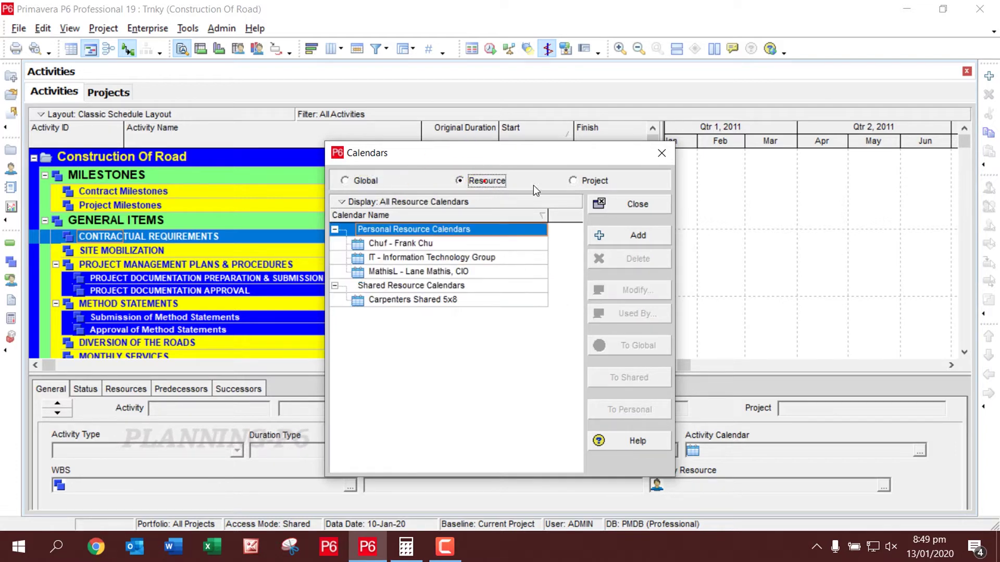
{"action": "left_click", "coordinate": [593, 181]}
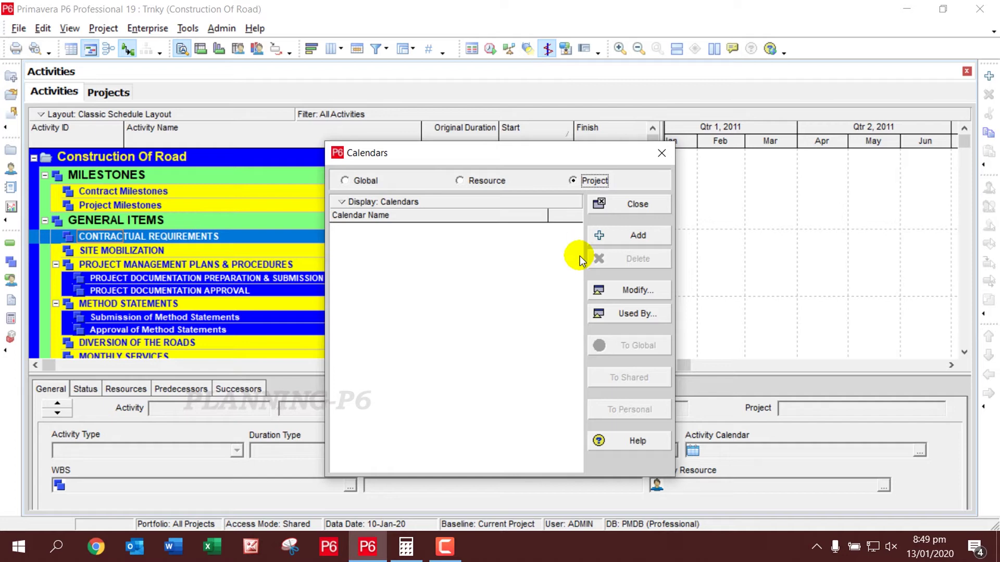
Add a project calendar copied from 6x24 and name it Road Project
{"action": "left_click", "coordinate": [629, 243]}
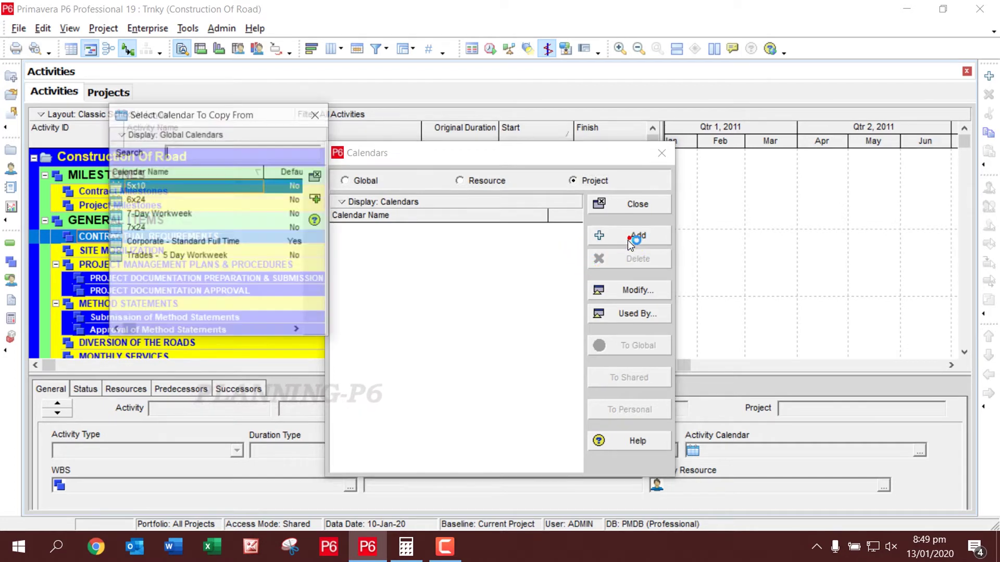
{"action": "left_click", "coordinate": [137, 200]}
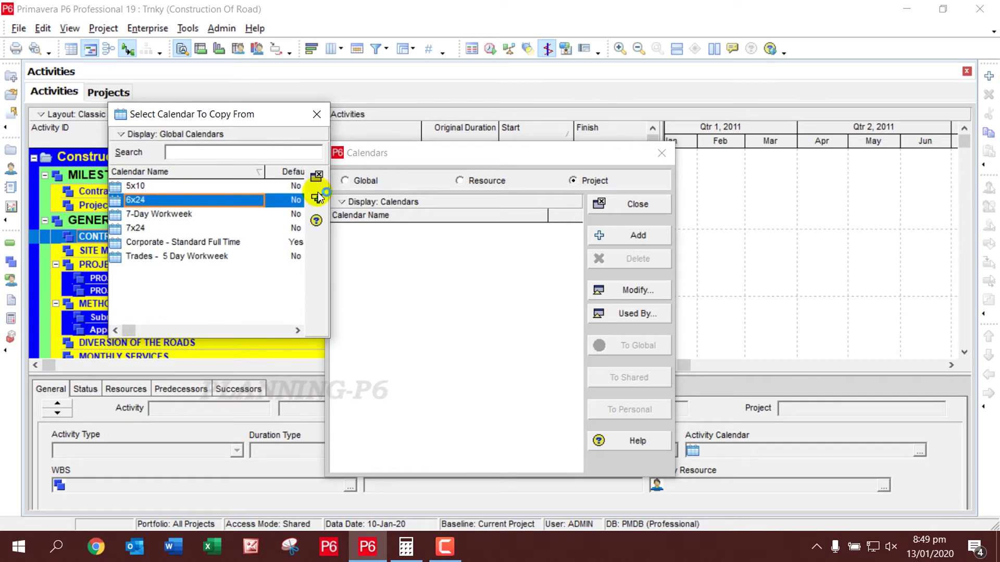
{"action": "left_click", "coordinate": [316, 199]}
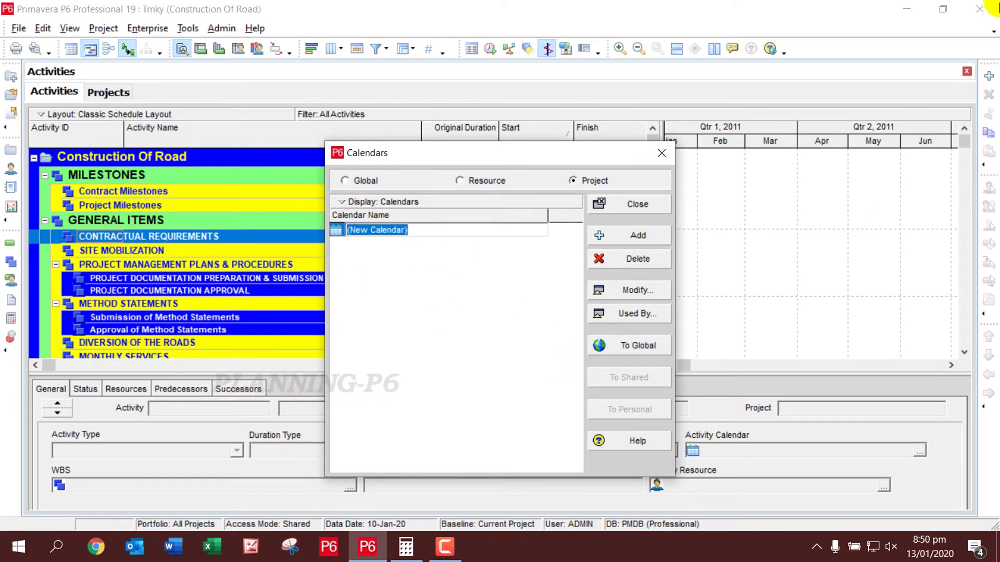
{"action": "type", "text": "Road "}
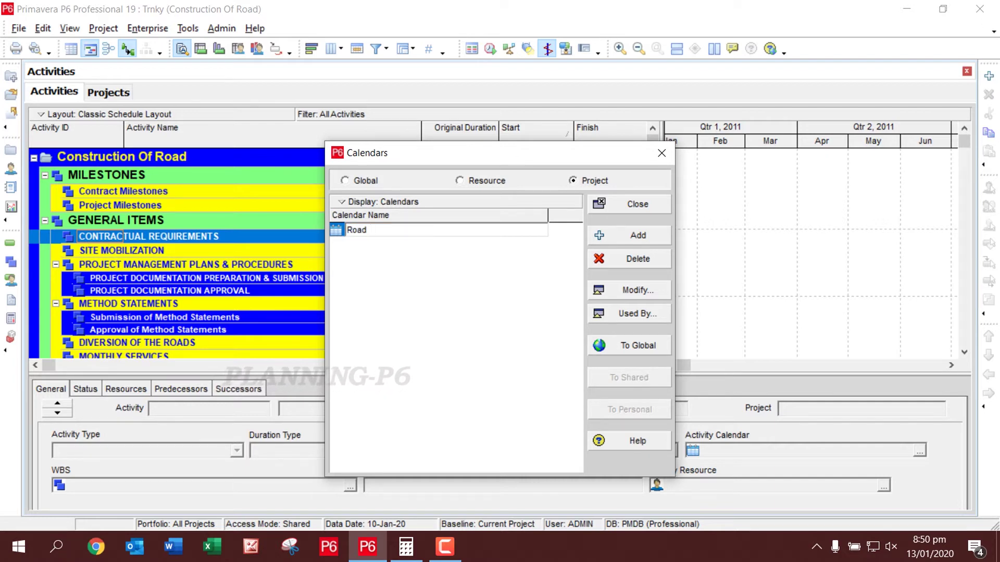
{"action": "type", "text": "Project"}
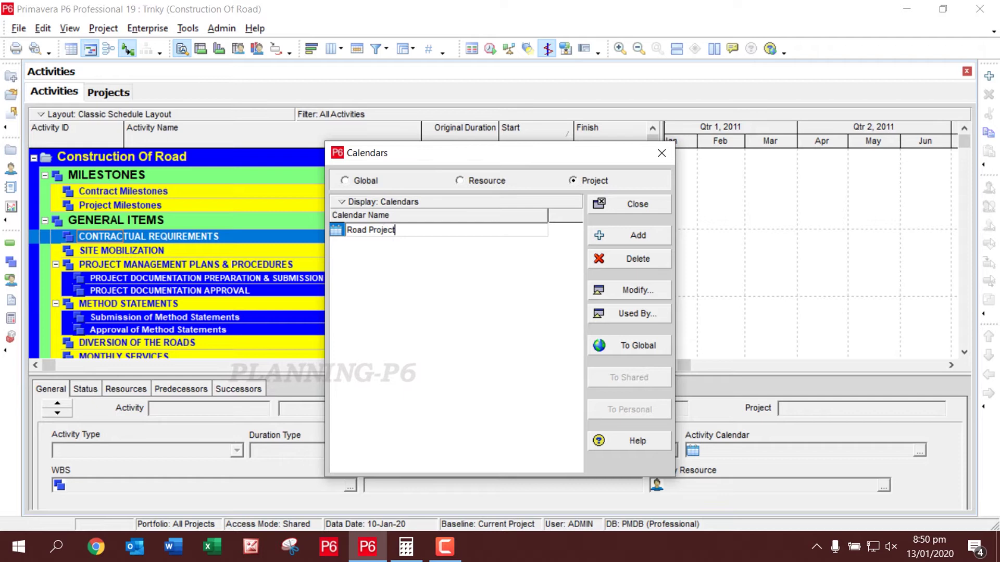
{"action": "left_click", "coordinate": [453, 285]}
Open Road Project in the calendar editor, showing January 2020 with 22-hour days
{"action": "left_click", "coordinate": [636, 290]}
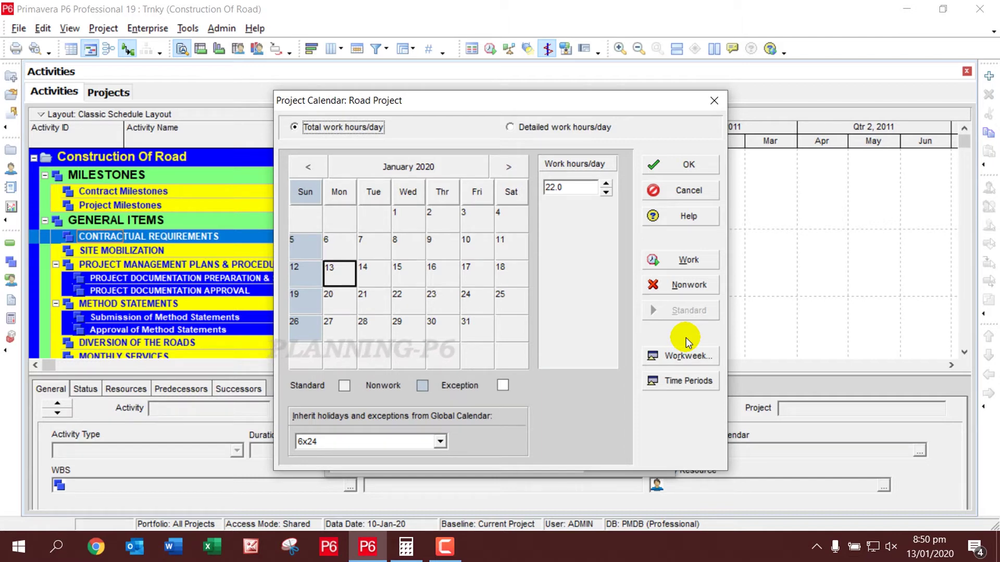
Set weekly hours to 10 for Saturday through Thursday and 0 for Friday
{"action": "left_click", "coordinate": [685, 355]}
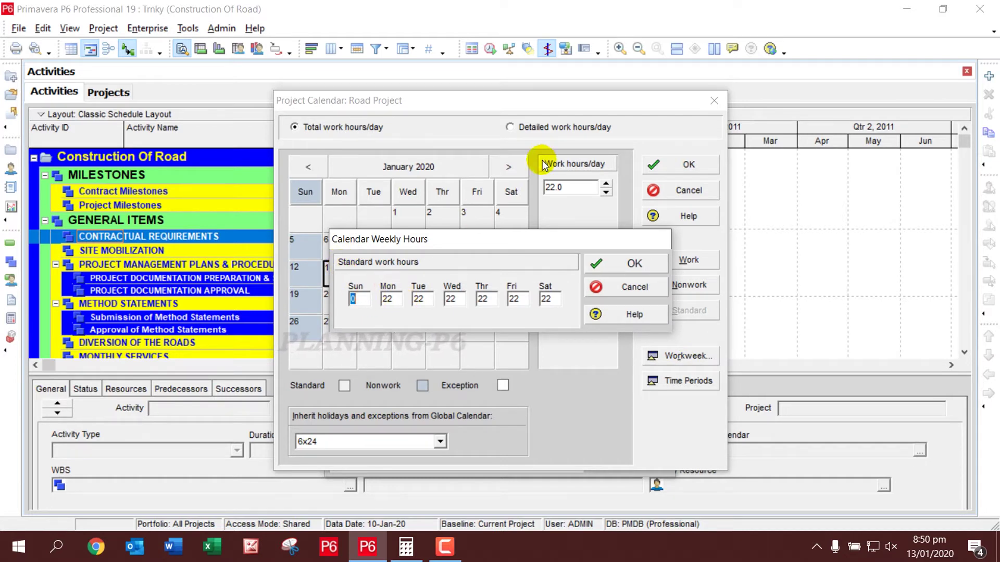
{"action": "type", "text": "10"}
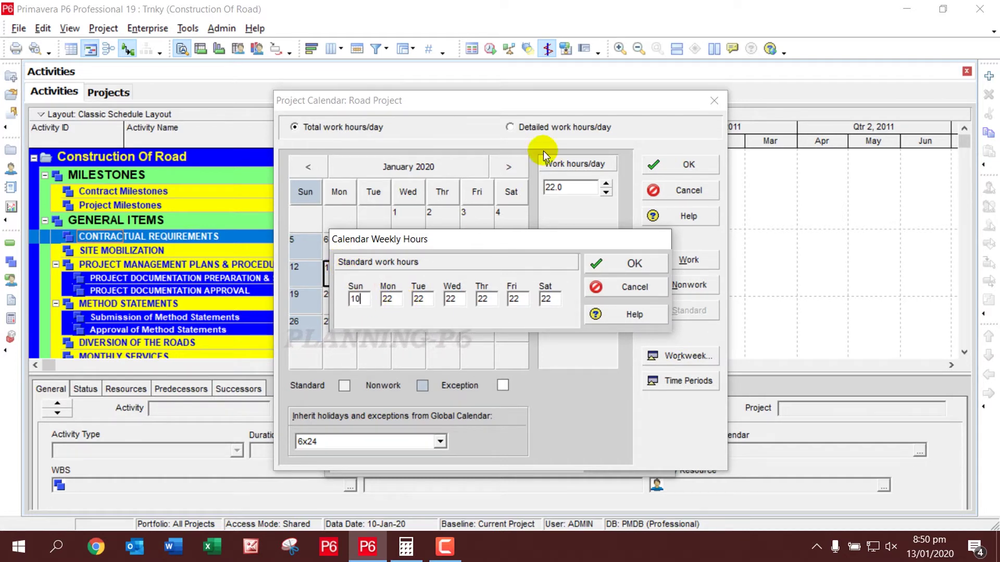
{"action": "double_click", "coordinate": [388, 300]}
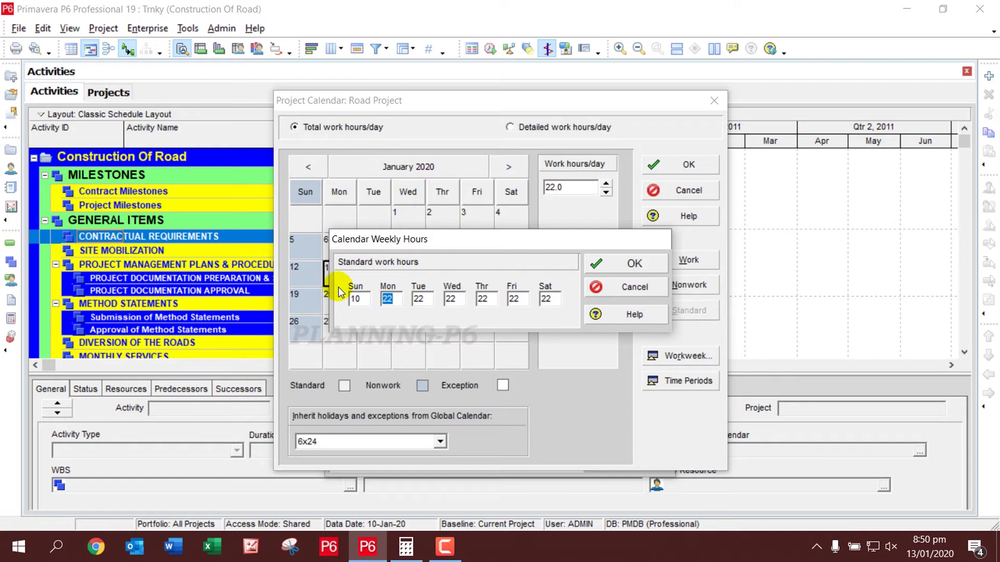
{"action": "type", "text": "10"}
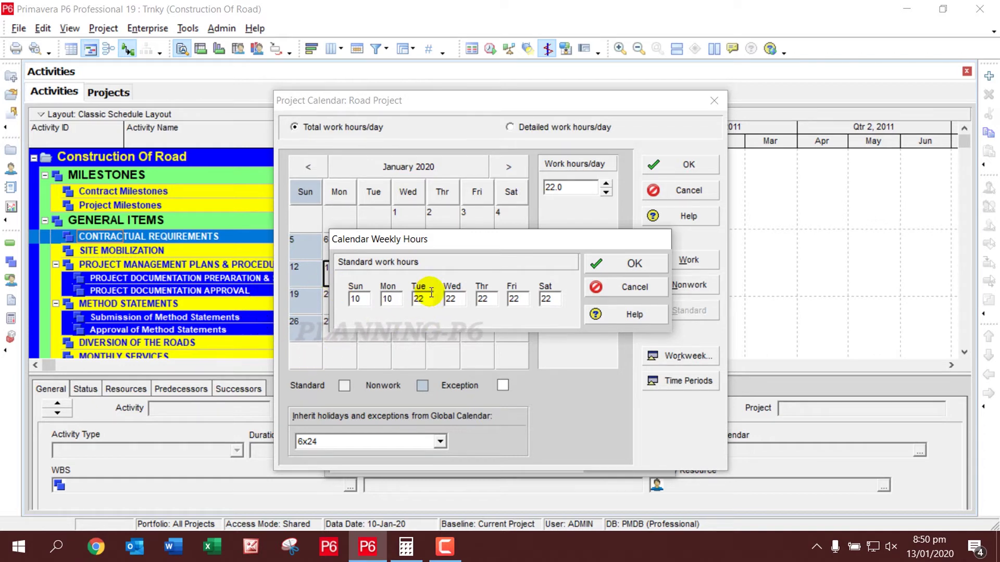
{"action": "double_click", "coordinate": [421, 299]}
{"action": "type", "text": "10"}
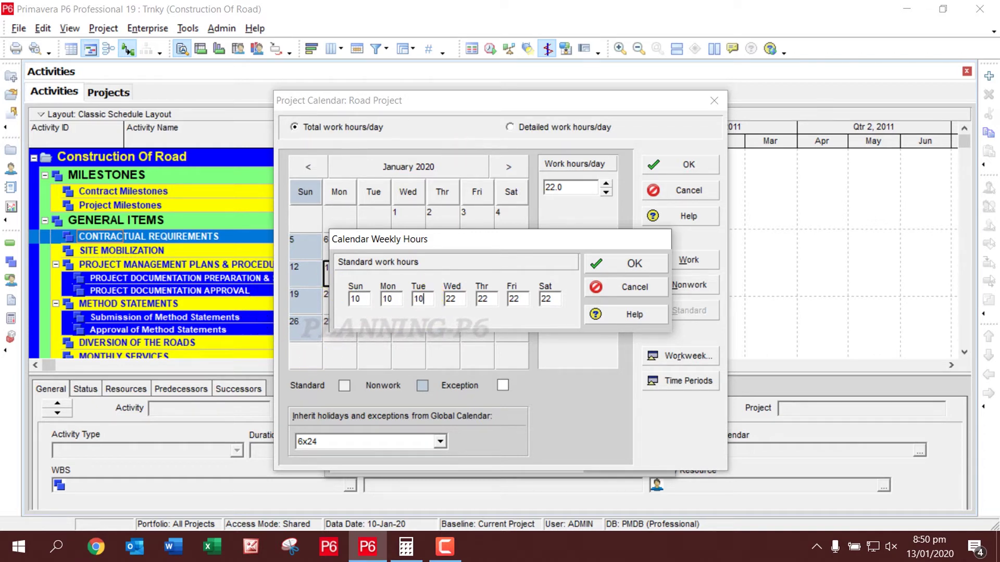
{"action": "double_click", "coordinate": [452, 299]}
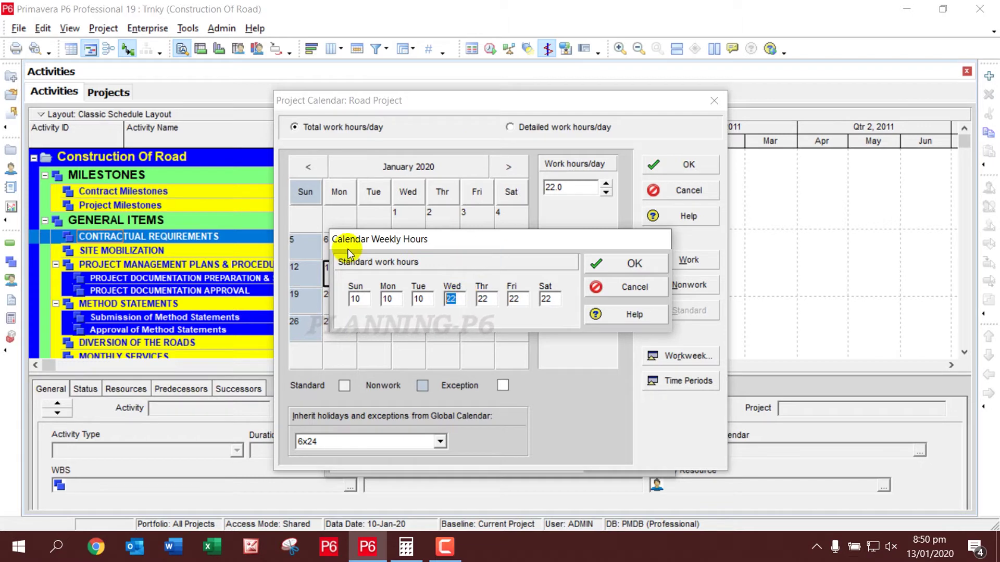
{"action": "type", "text": "10"}
{"action": "double_click", "coordinate": [483, 299]}
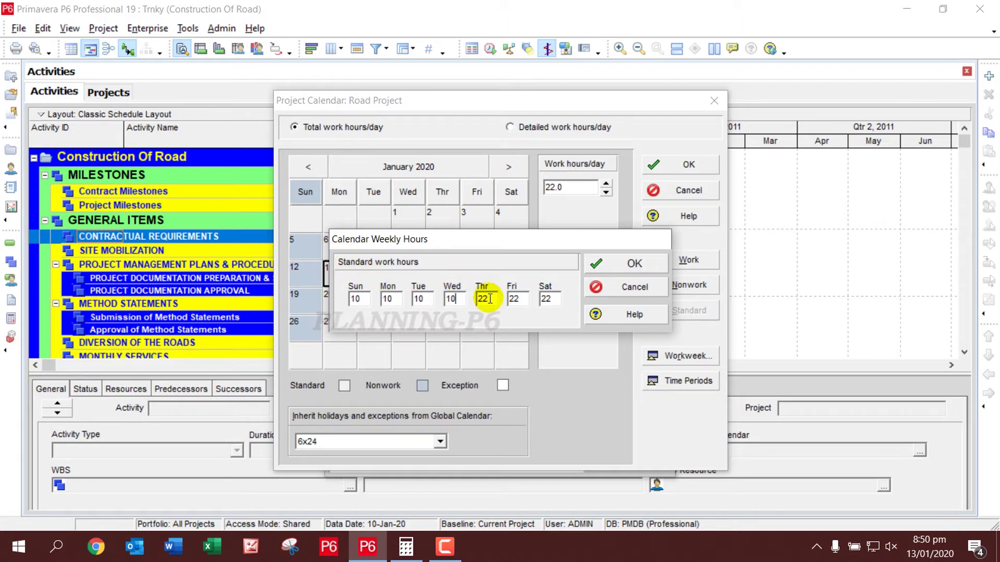
{"action": "type", "text": "10"}
{"action": "left_click", "coordinate": [452, 299]}
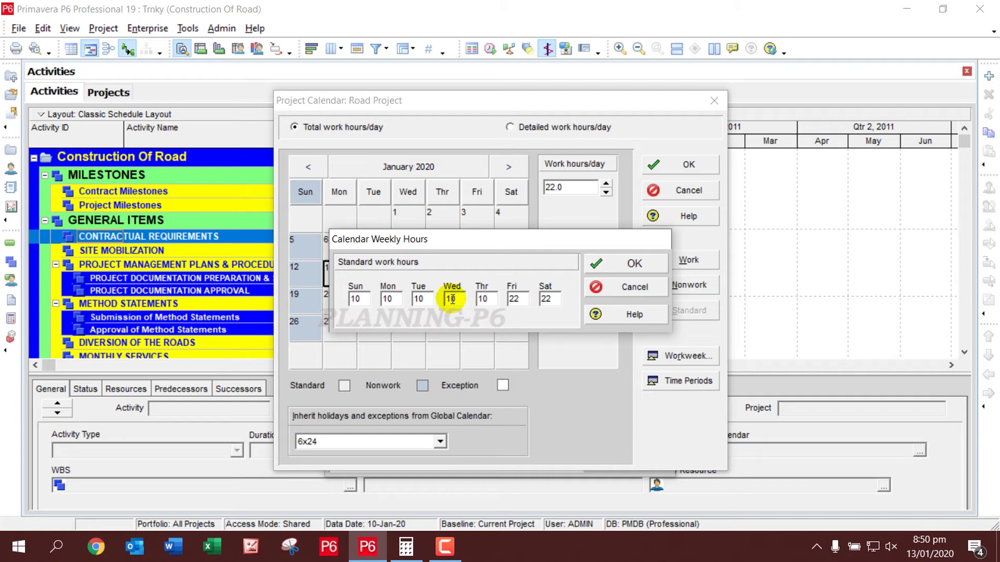
{"action": "double_click", "coordinate": [513, 299]}
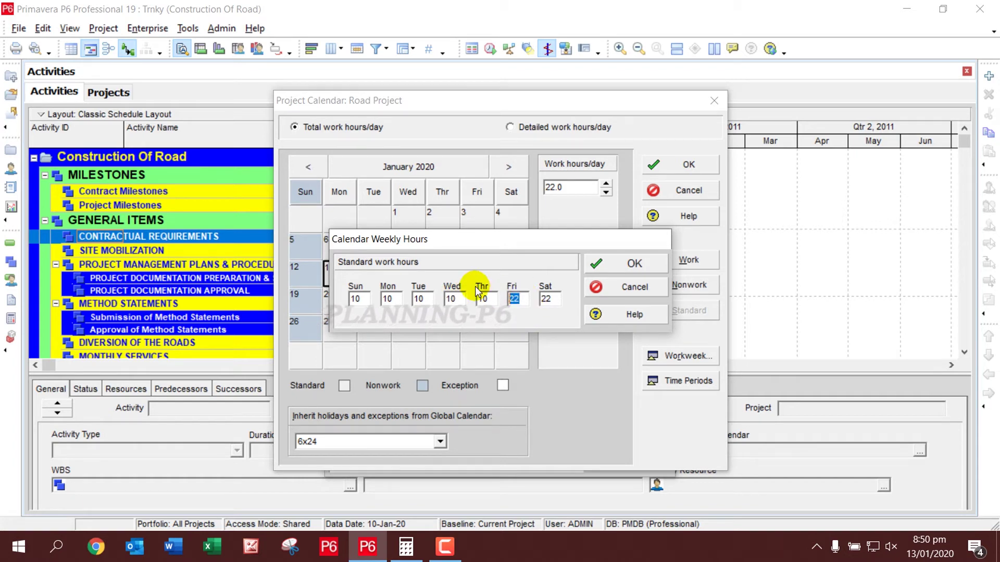
{"action": "type", "text": "0"}
{"action": "left_click", "coordinate": [538, 299]}
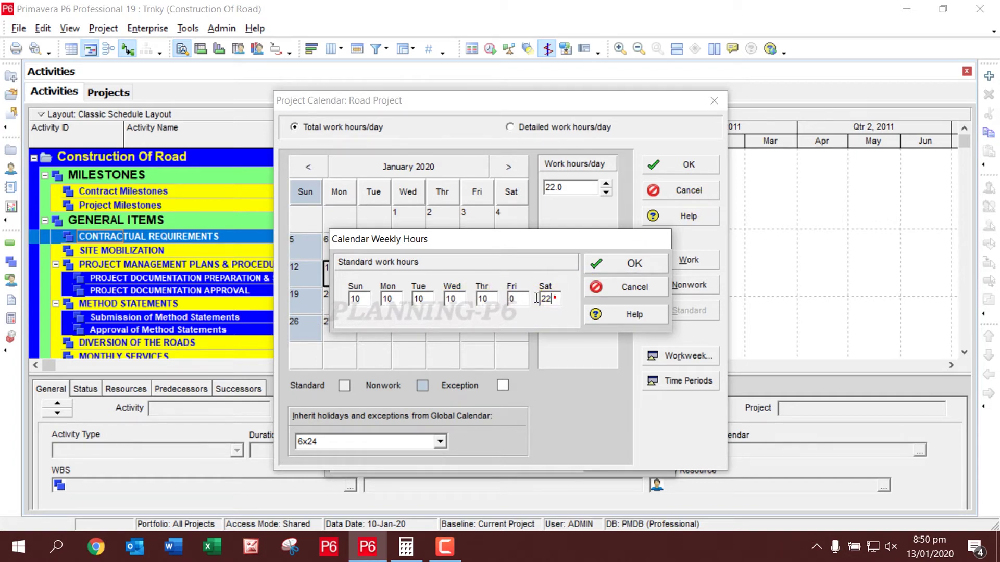
{"action": "double_click", "coordinate": [545, 298]}
{"action": "type", "text": "10"}
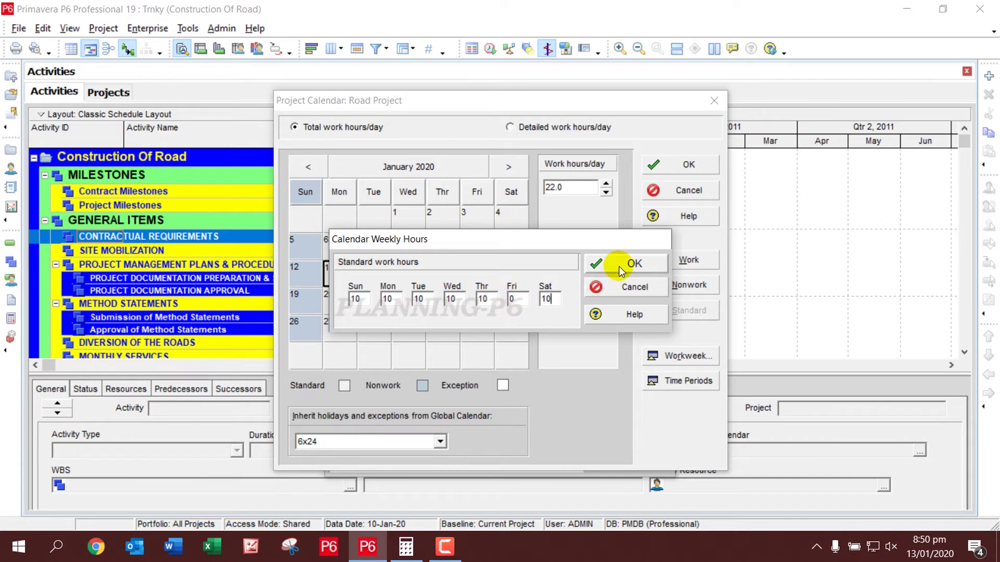
{"action": "left_click", "coordinate": [621, 268]}
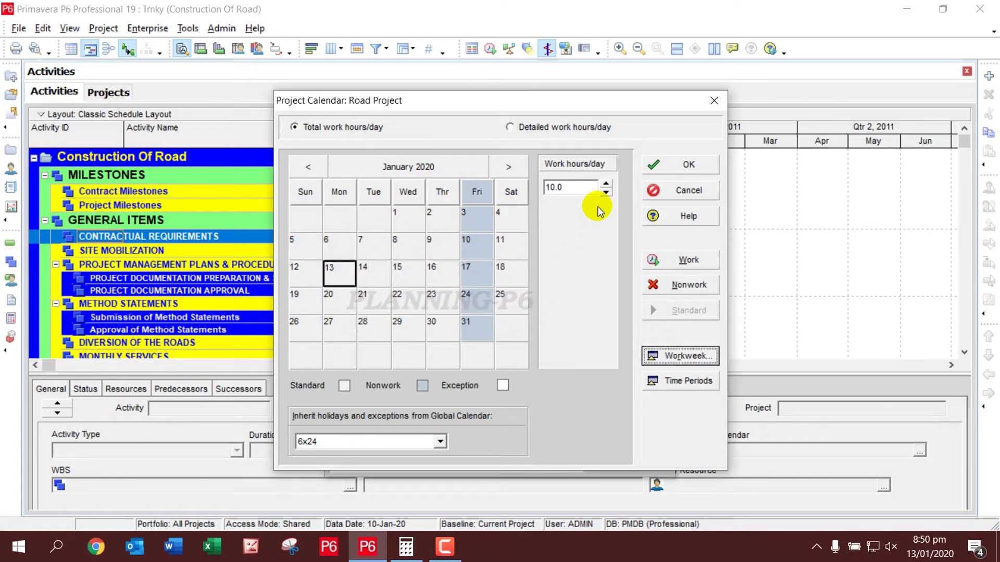
Check the work hours of Fridays 3, 10 and 17 January
{"action": "left_click", "coordinate": [476, 218]}
{"action": "left_click", "coordinate": [477, 246]}
{"action": "left_click", "coordinate": [482, 270]}
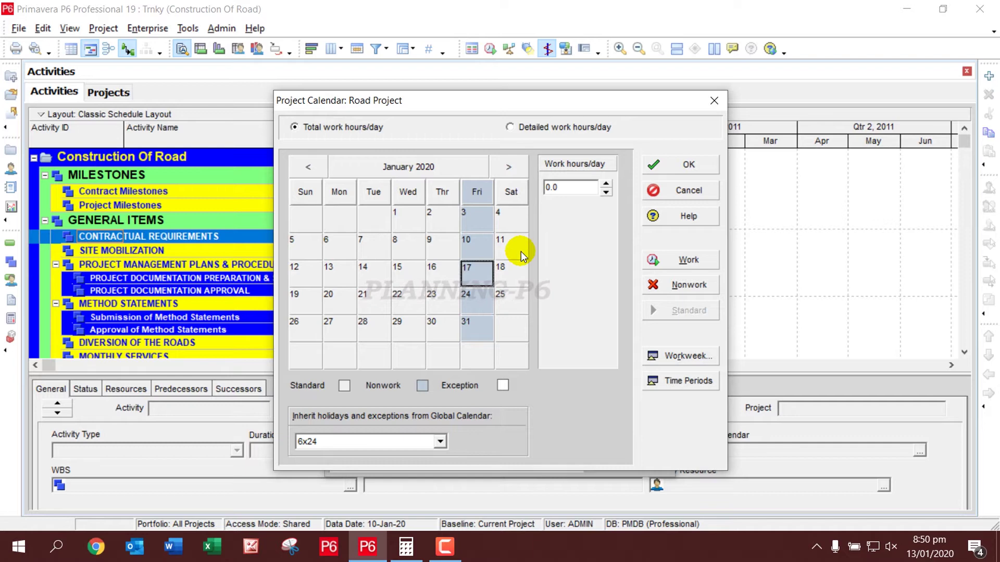
Set the holidays-and-exceptions inheritance to <None> instead of a global calendar
{"action": "left_click", "coordinate": [439, 441]}
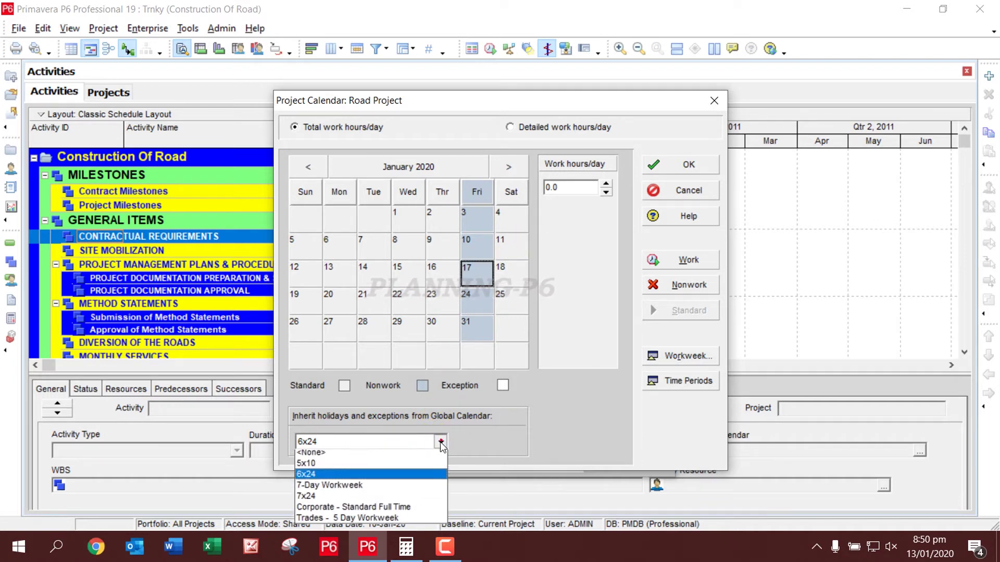
{"action": "left_click", "coordinate": [354, 452]}
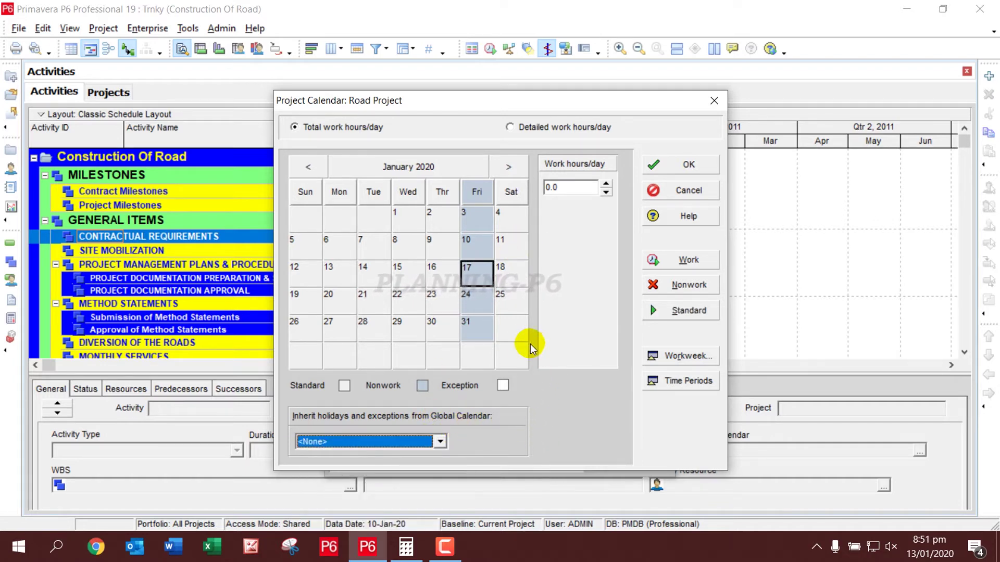
{"action": "left_click", "coordinate": [508, 334]}
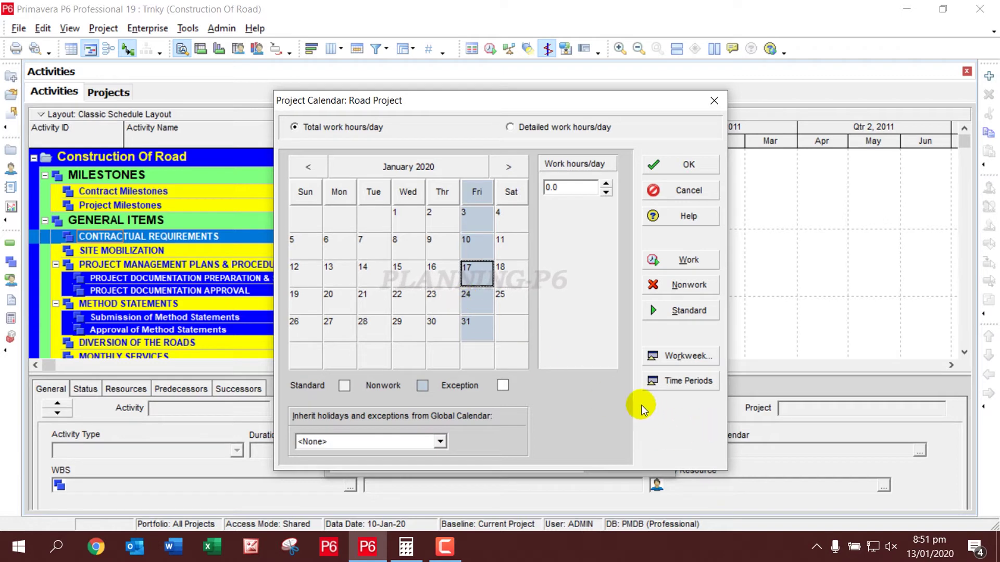
Set Time Periods to 10 hours/day, 60 hours/week and 240 hours/month
{"action": "left_click", "coordinate": [662, 381]}
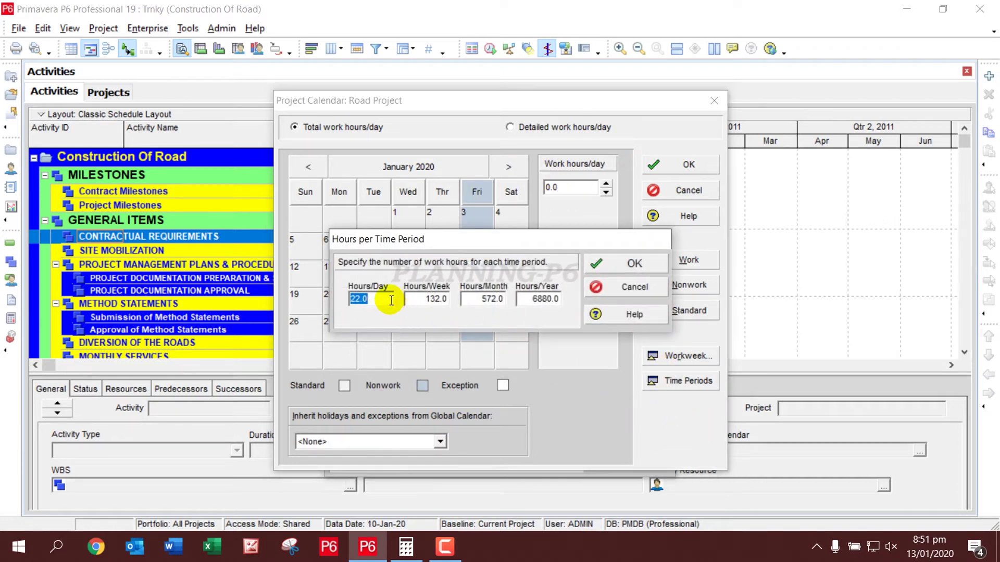
{"action": "type", "text": "10"}
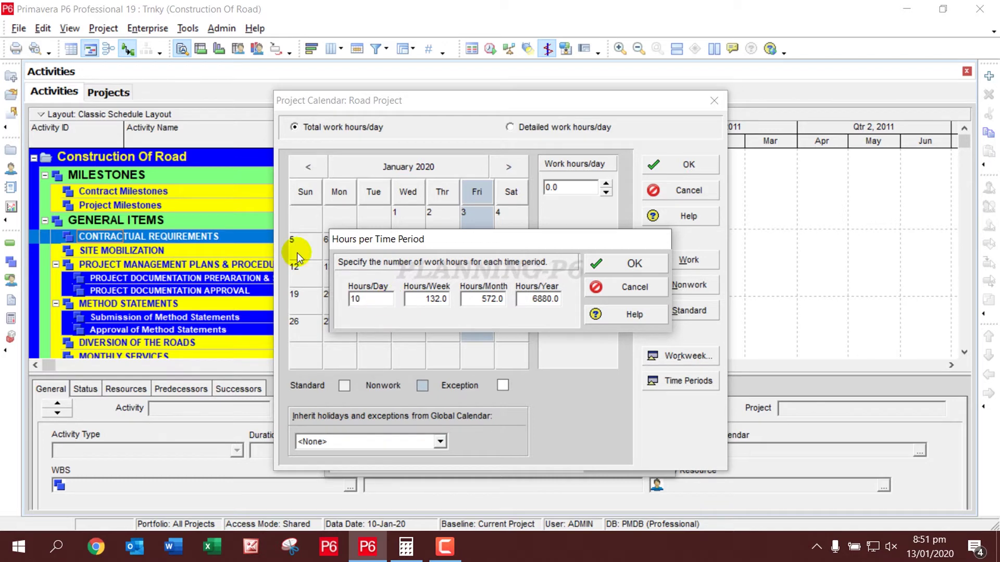
{"action": "key", "text": "Tab"}
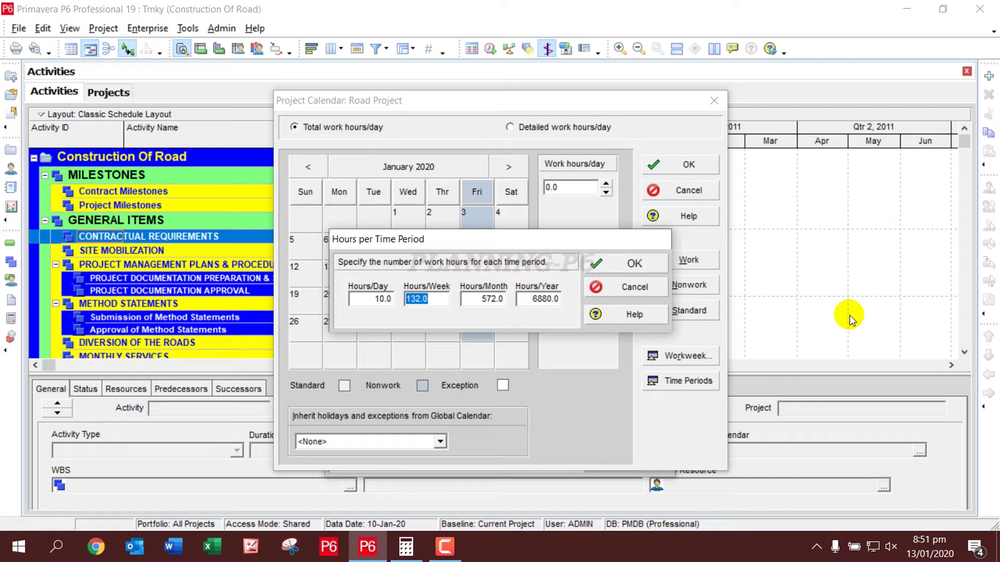
{"action": "type", "text": "60."}
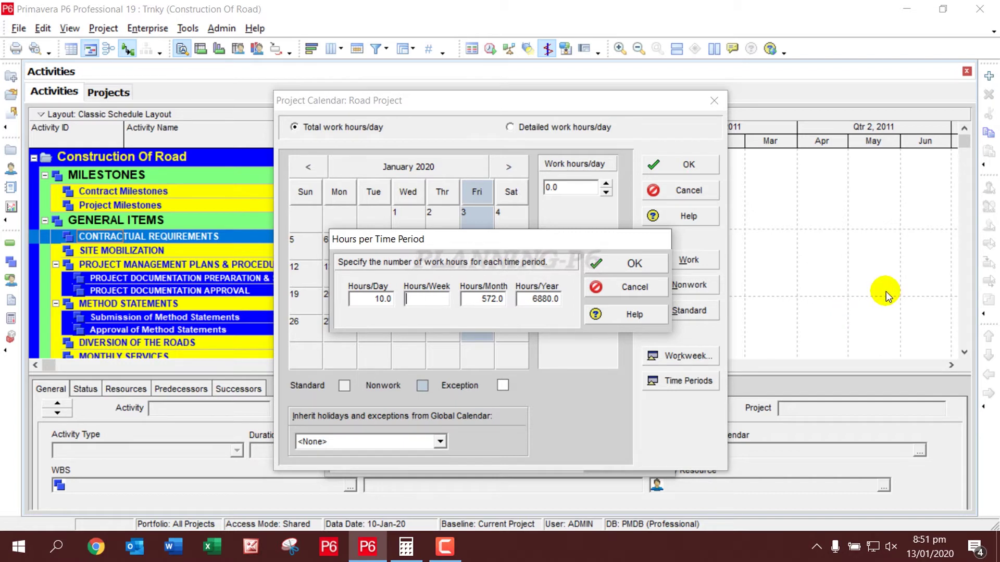
{"action": "key", "text": "BackSpace"}
{"action": "type", "text": "60"}
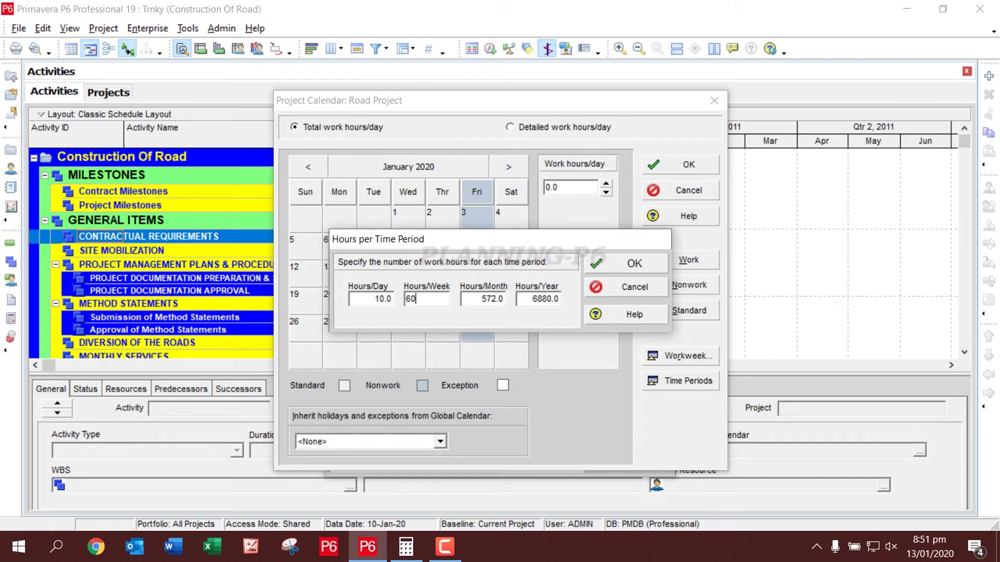
{"action": "double_click", "coordinate": [492, 302]}
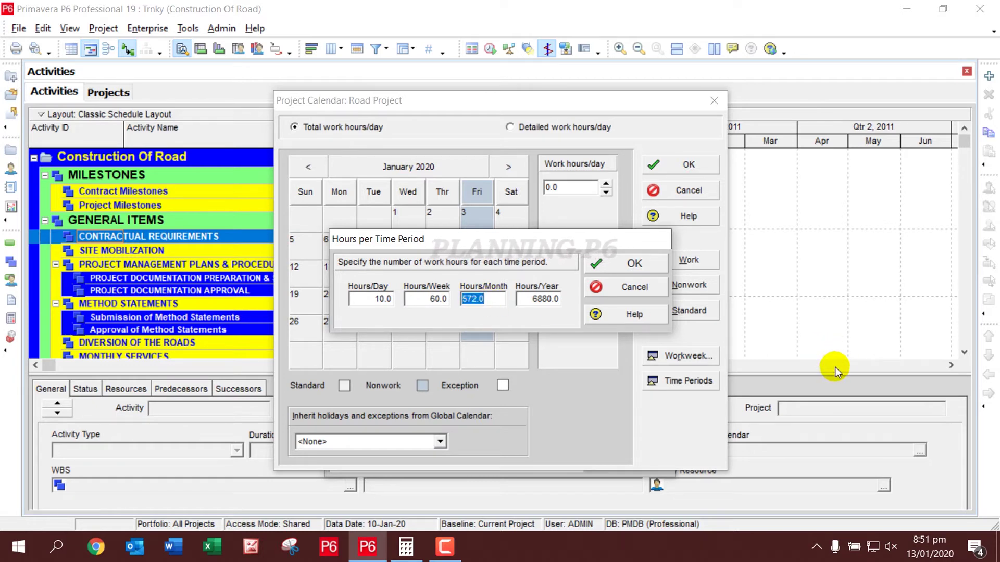
{"action": "type", "text": "240"}
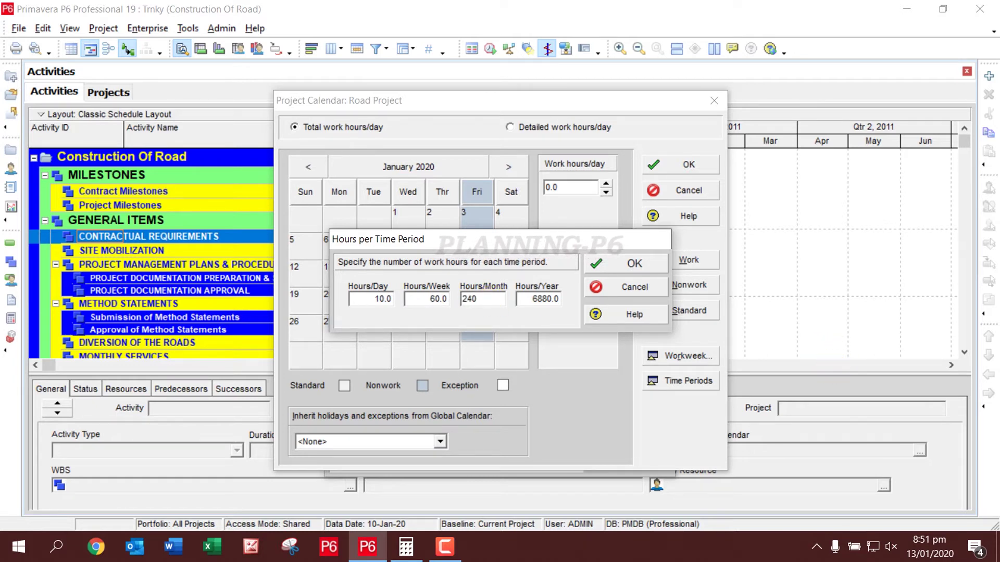
{"action": "double_click", "coordinate": [539, 299]}
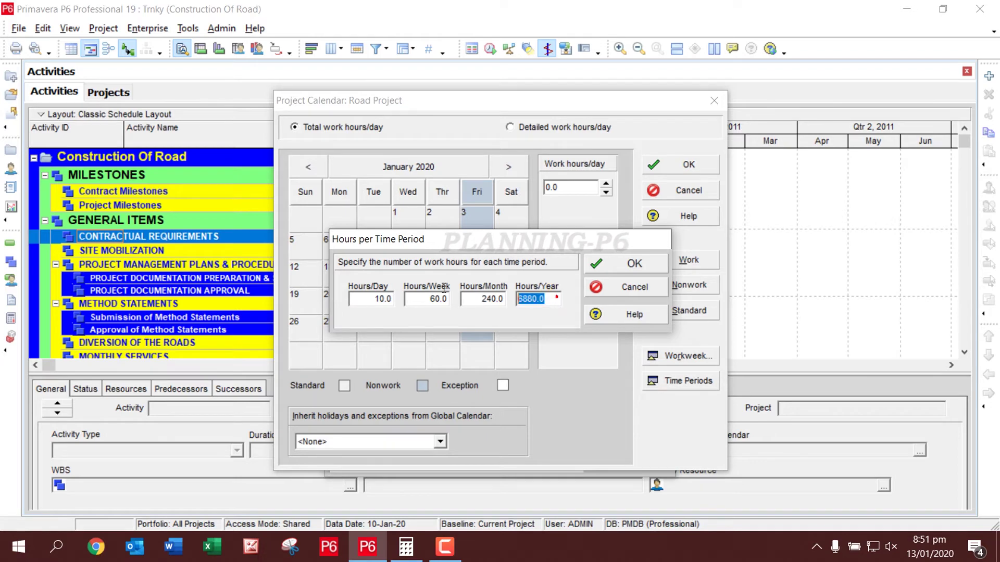
Compute 240 × 12 = 2,880 in Calculator and apply 2880 as hours per year
{"action": "left_click", "coordinate": [405, 546]}
{"action": "type", "text": "2"}
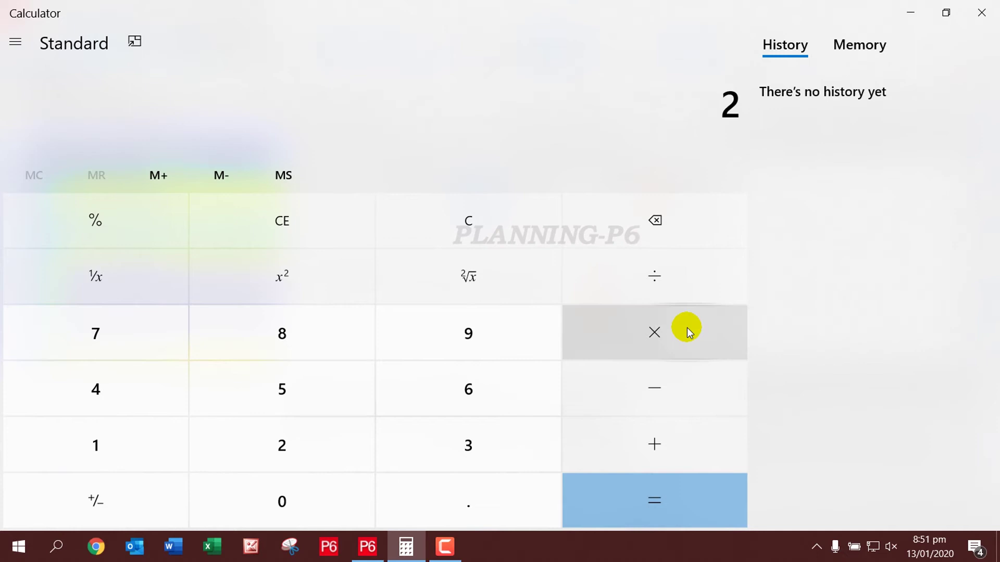
{"action": "type", "text": "40"}
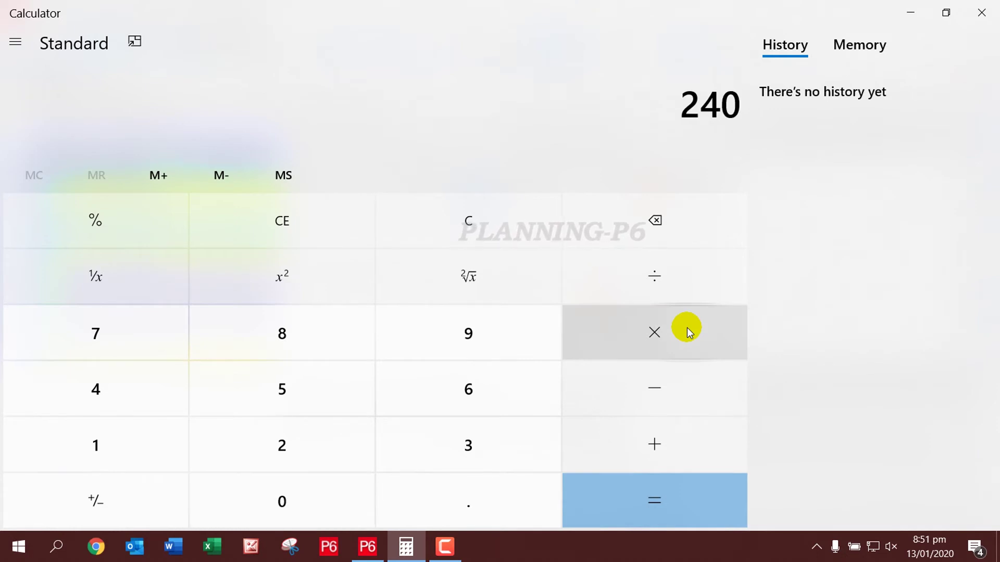
{"action": "left_click", "coordinate": [687, 327]}
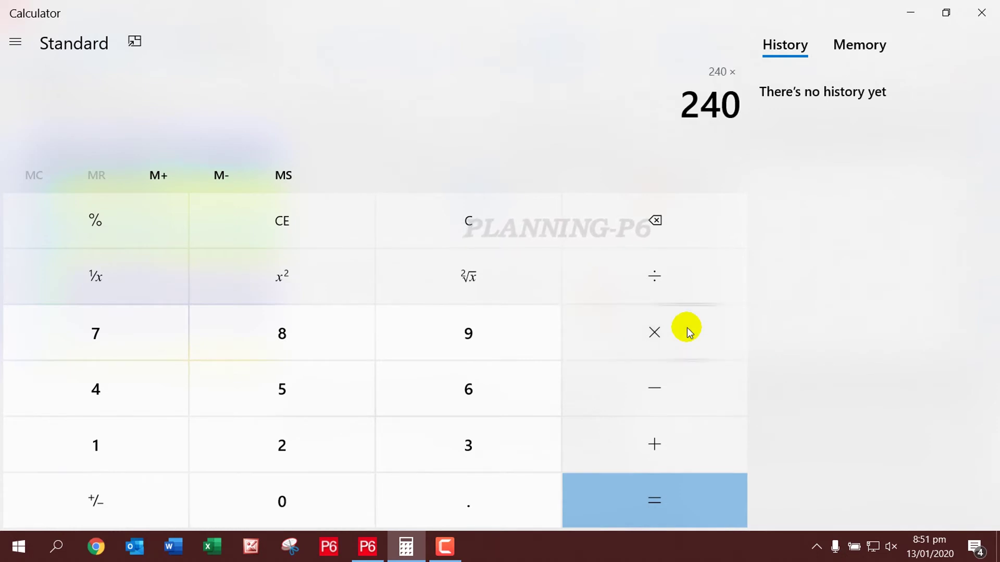
{"action": "type", "text": "12"}
{"action": "left_click", "coordinate": [652, 496]}
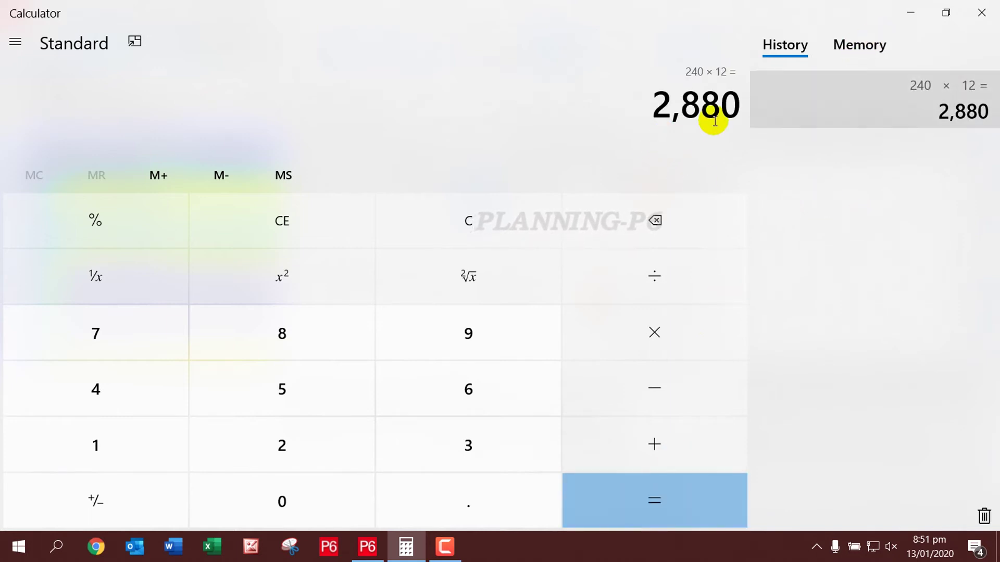
{"action": "left_click", "coordinate": [909, 14]}
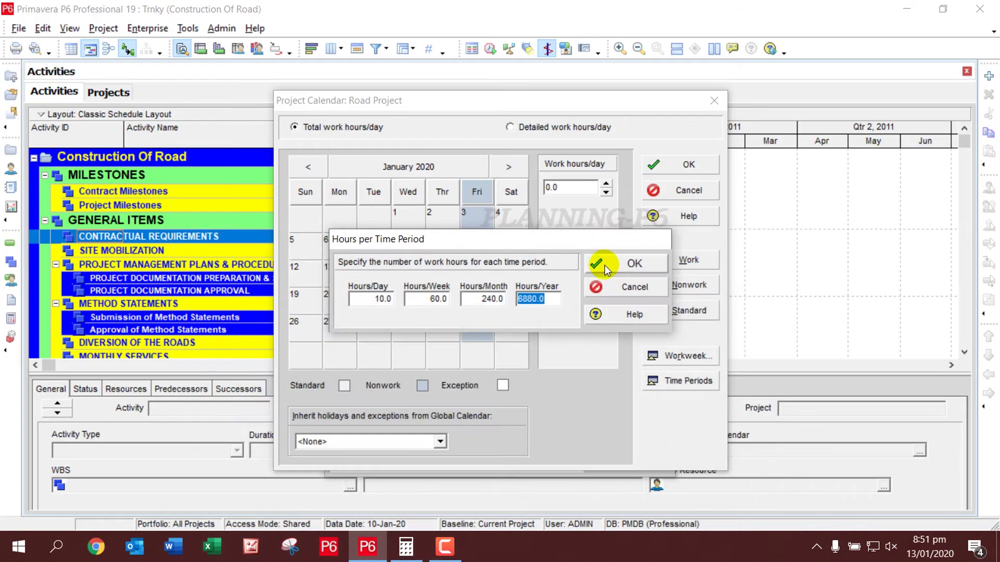
{"action": "type", "text": "2880"}
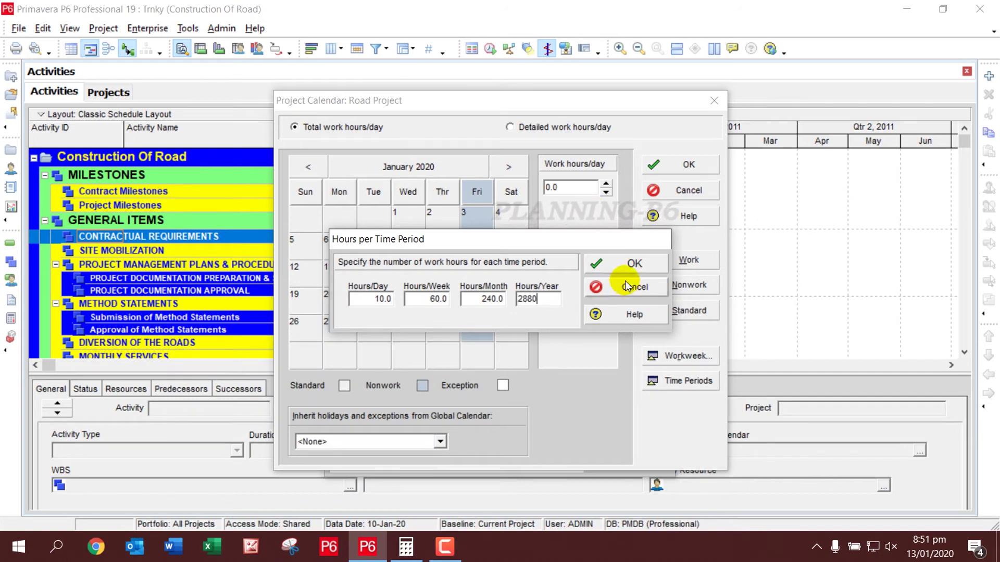
{"action": "left_click", "coordinate": [616, 263]}
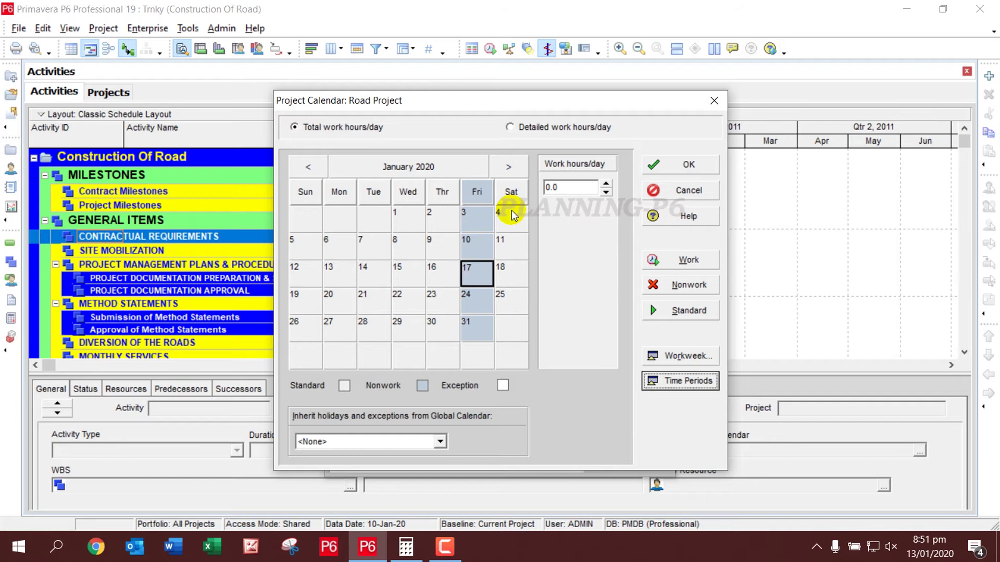
Review detailed half-hour work slots for January 1, then check Friday January 24
{"action": "left_click", "coordinate": [542, 126]}
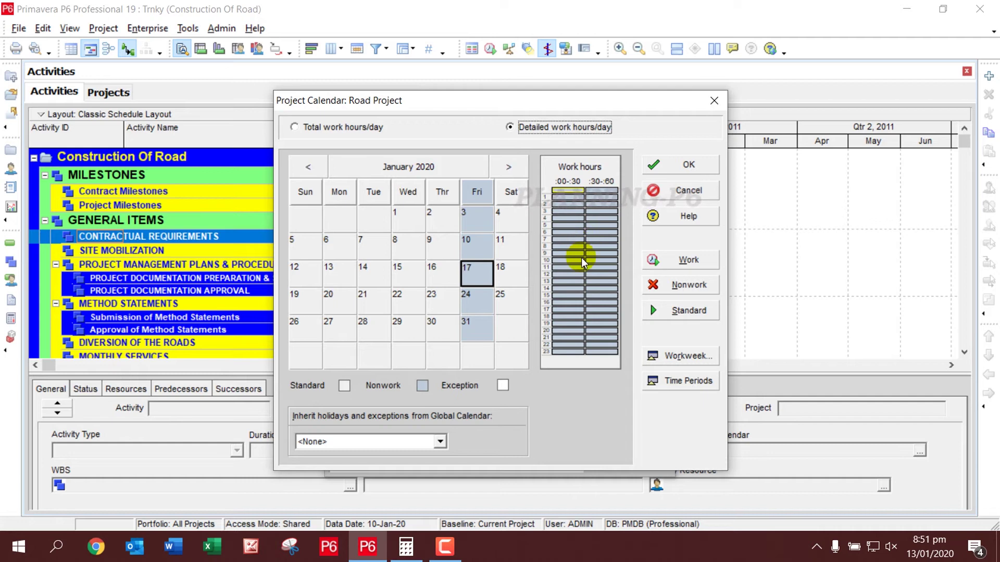
{"action": "left_click", "coordinate": [412, 225]}
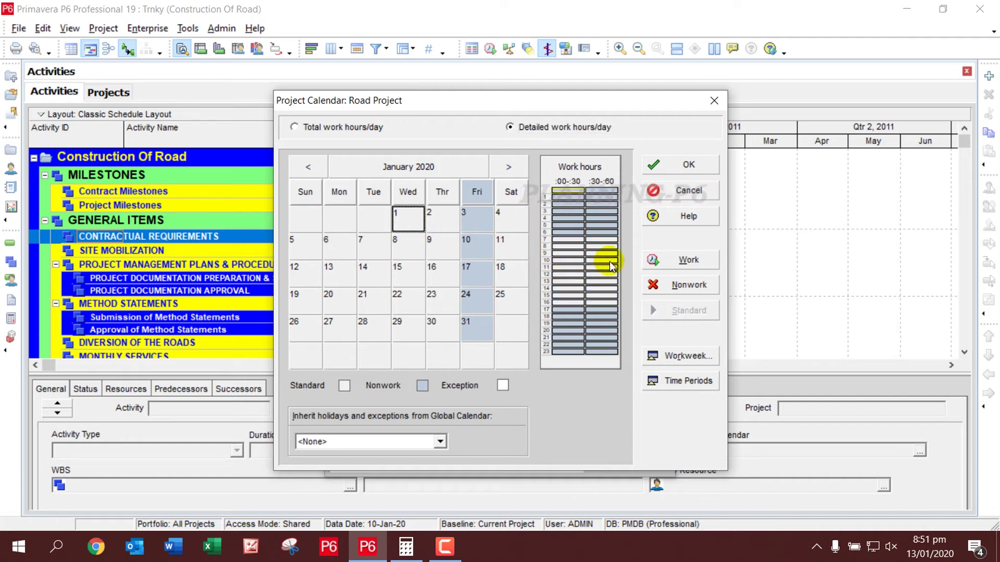
{"action": "left_click", "coordinate": [575, 200]}
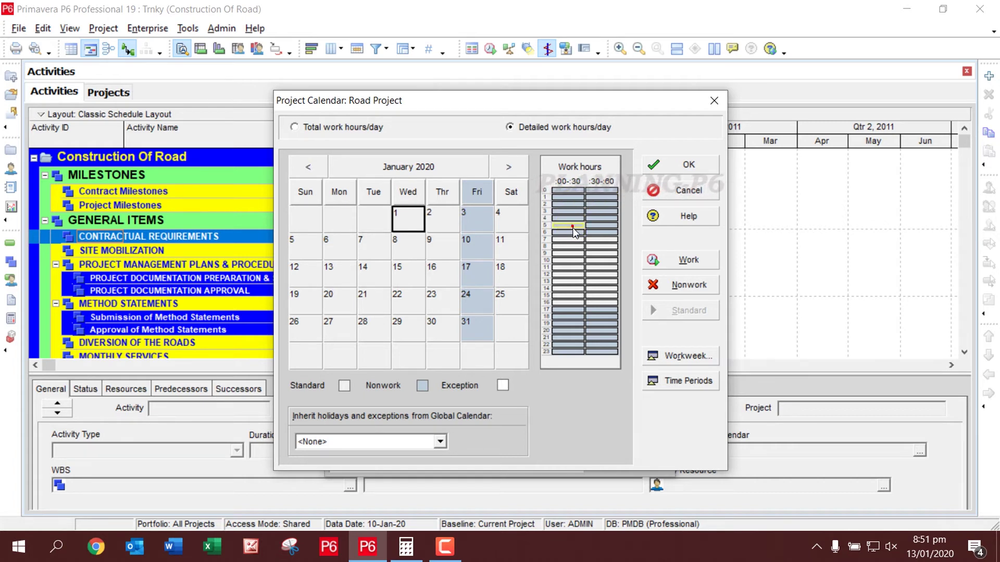
{"action": "left_click", "coordinate": [571, 254]}
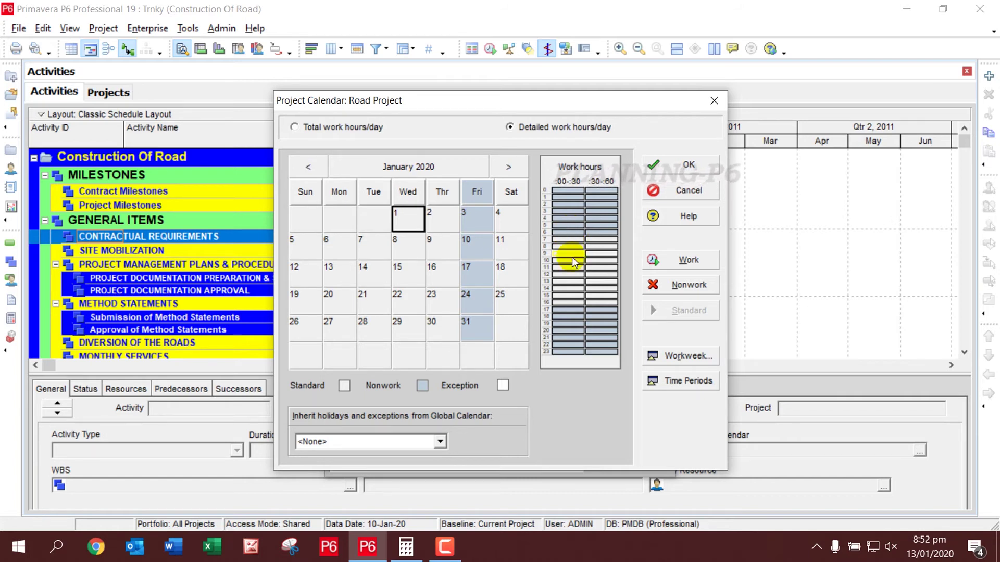
{"action": "left_click", "coordinate": [571, 261]}
{"action": "left_click", "coordinate": [571, 287]}
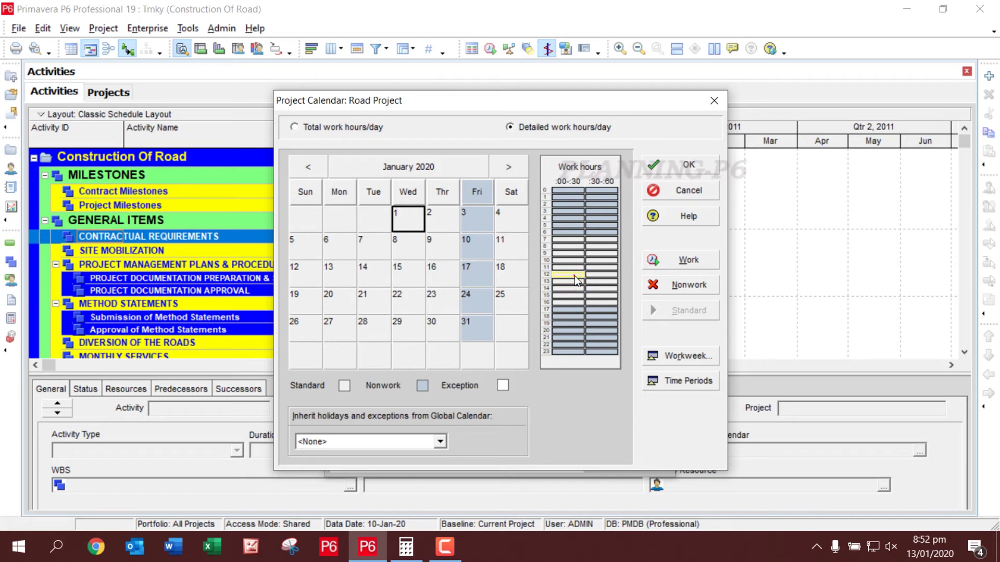
{"action": "left_click", "coordinate": [573, 288]}
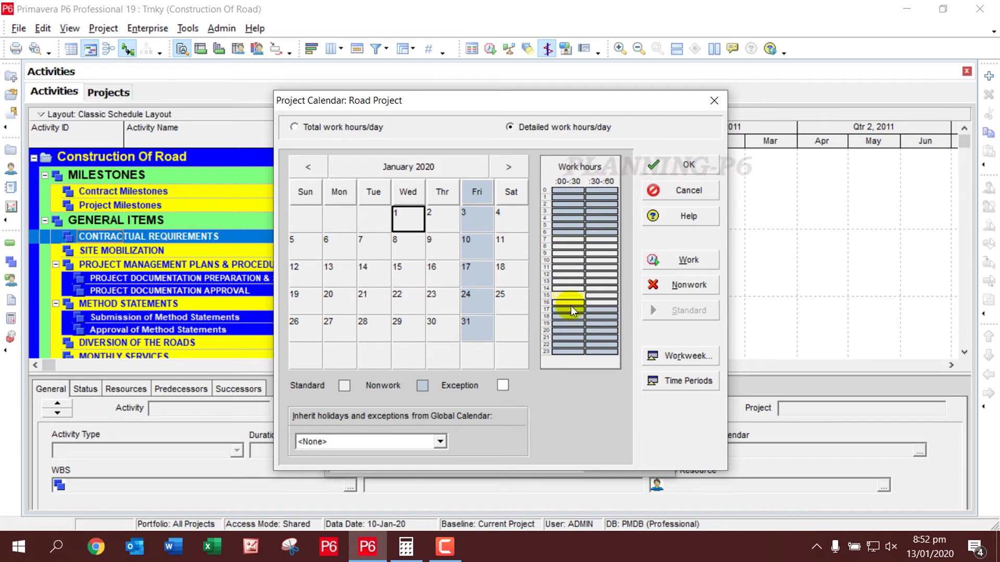
{"action": "left_click", "coordinate": [572, 305]}
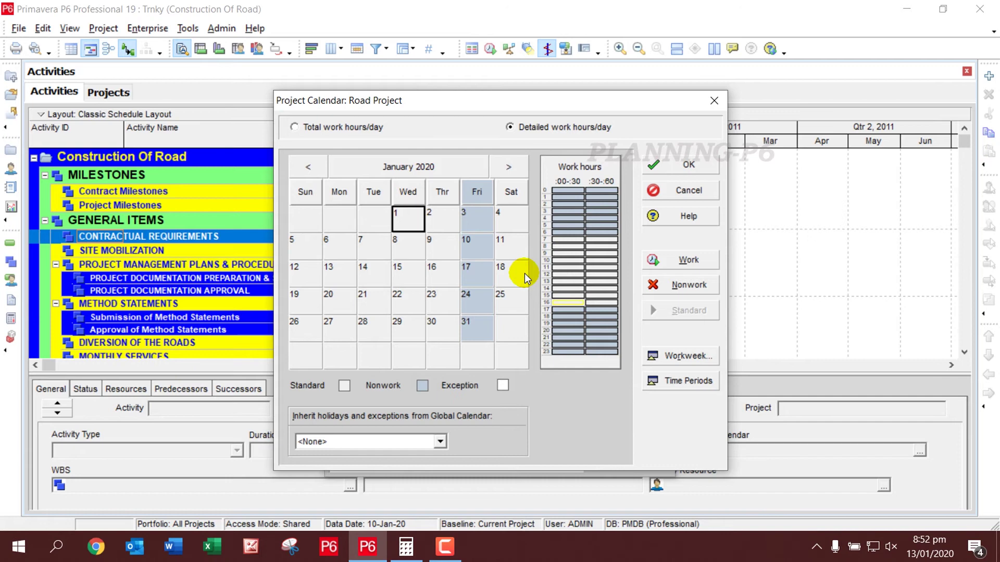
{"action": "left_click", "coordinate": [414, 266]}
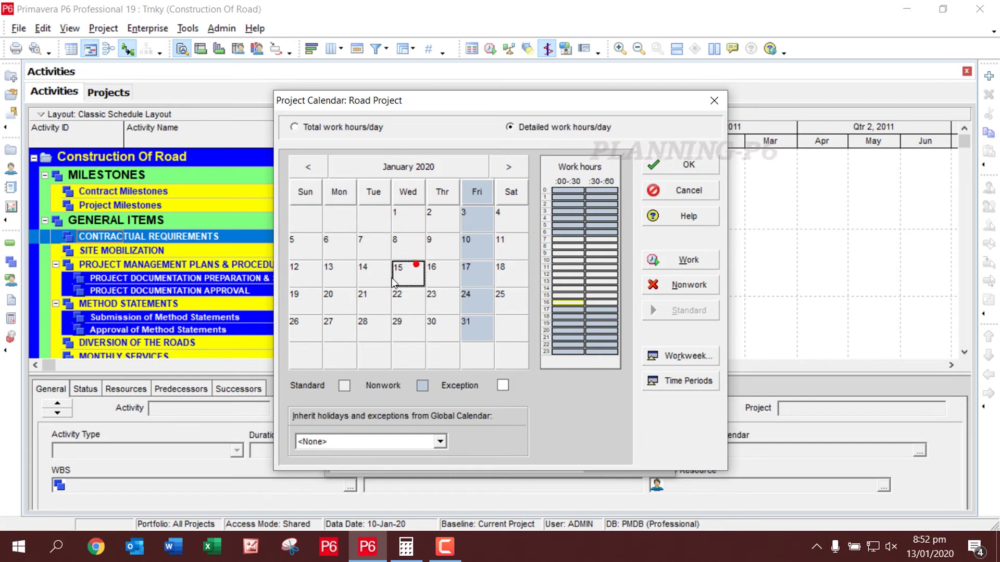
{"action": "left_click", "coordinate": [474, 295]}
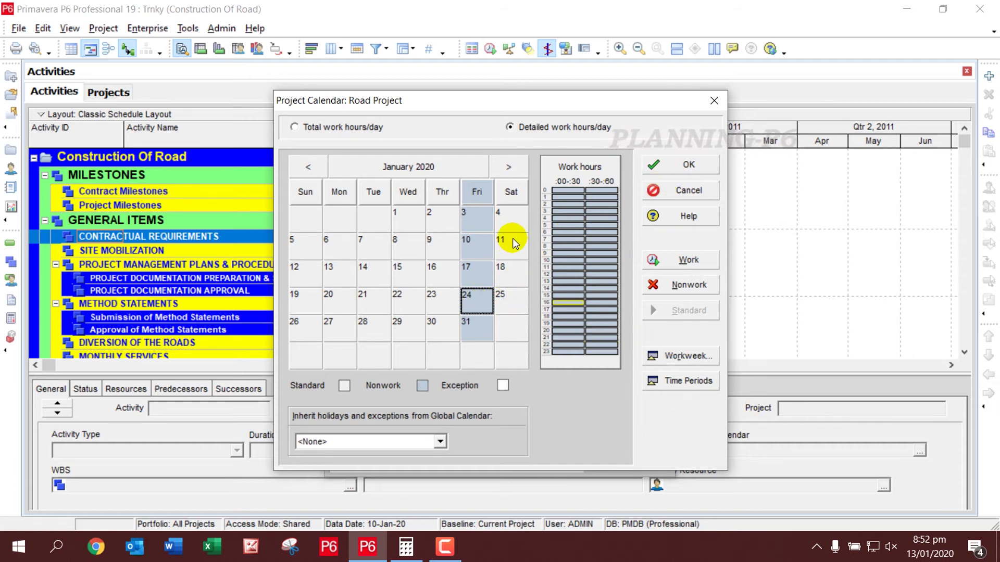
Mark February 17 and March 16–17, 2020 as nonwork holidays
{"action": "left_click", "coordinate": [511, 169]}
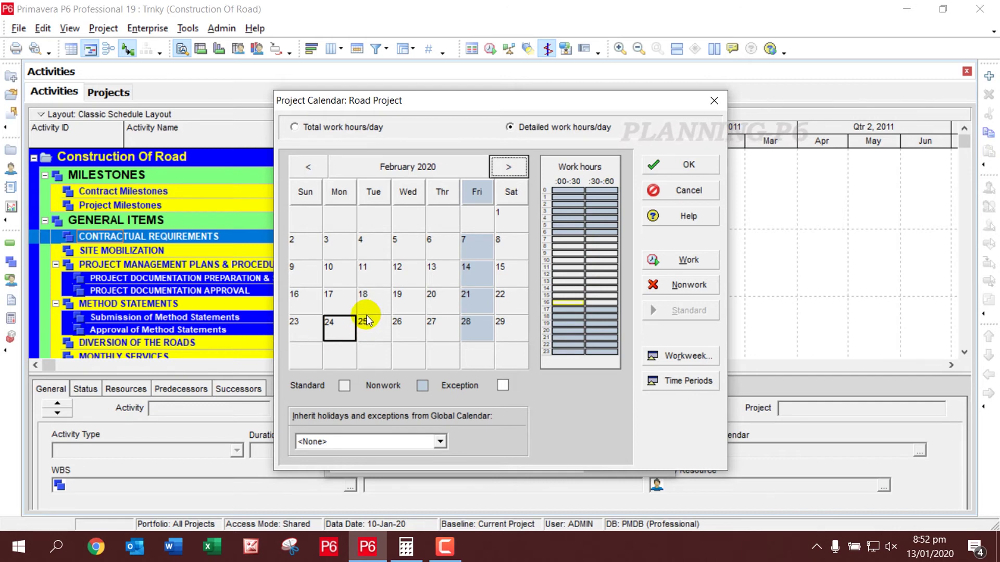
{"action": "left_click", "coordinate": [336, 297]}
{"action": "left_click", "coordinate": [687, 286]}
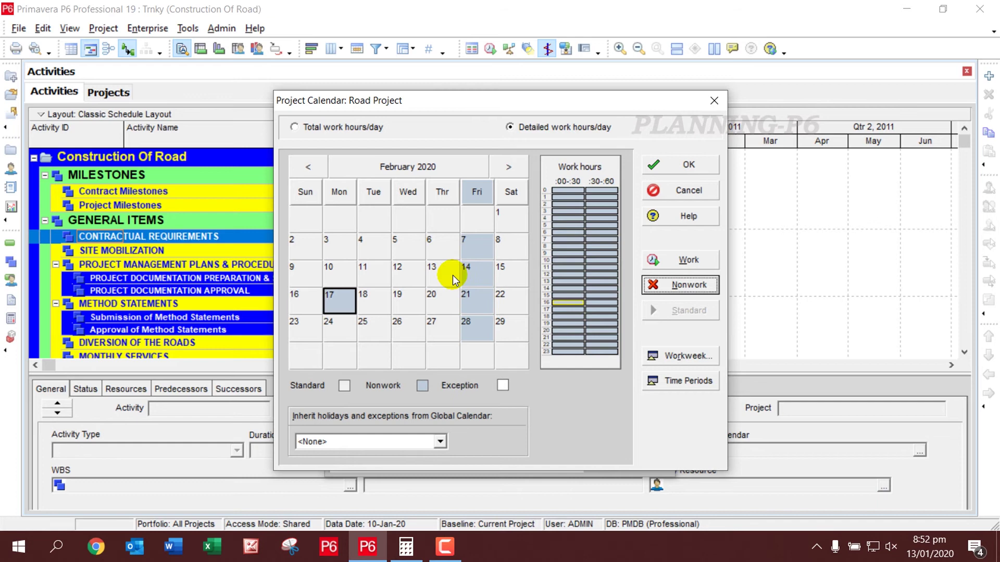
{"action": "left_click", "coordinate": [332, 295]}
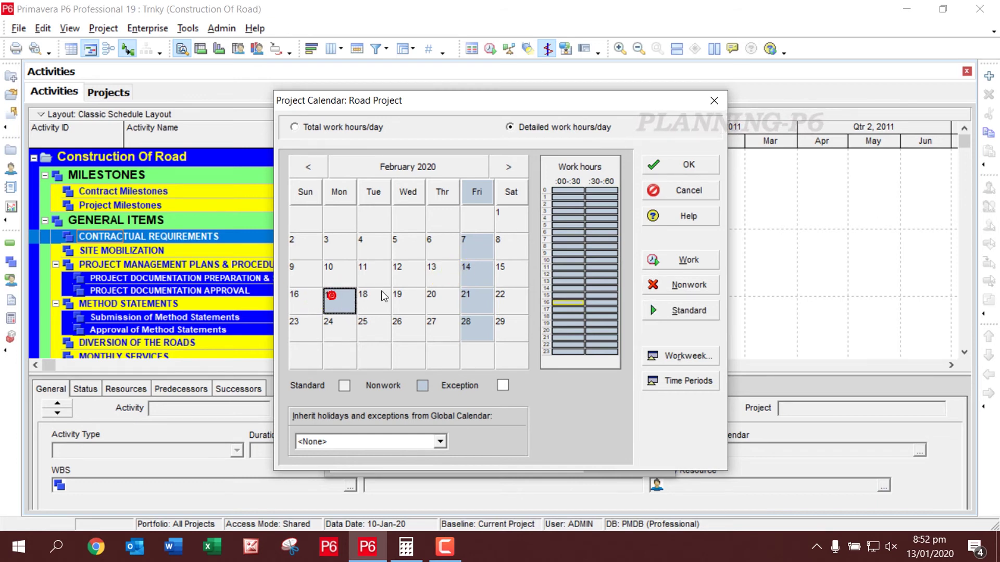
{"action": "left_click", "coordinate": [508, 166]}
{"action": "left_click", "coordinate": [334, 270]}
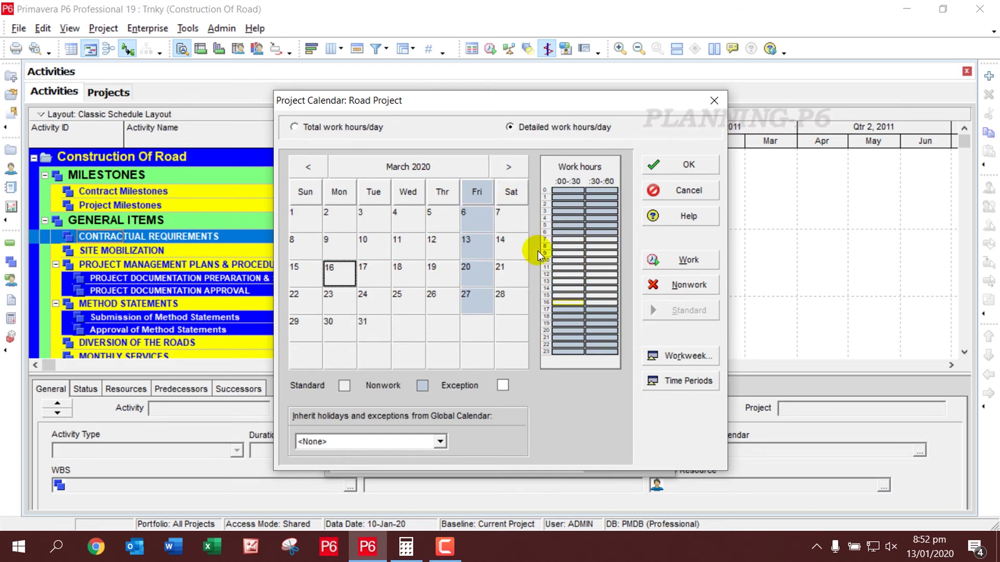
{"action": "left_click", "coordinate": [689, 311]}
{"action": "left_click", "coordinate": [688, 284]}
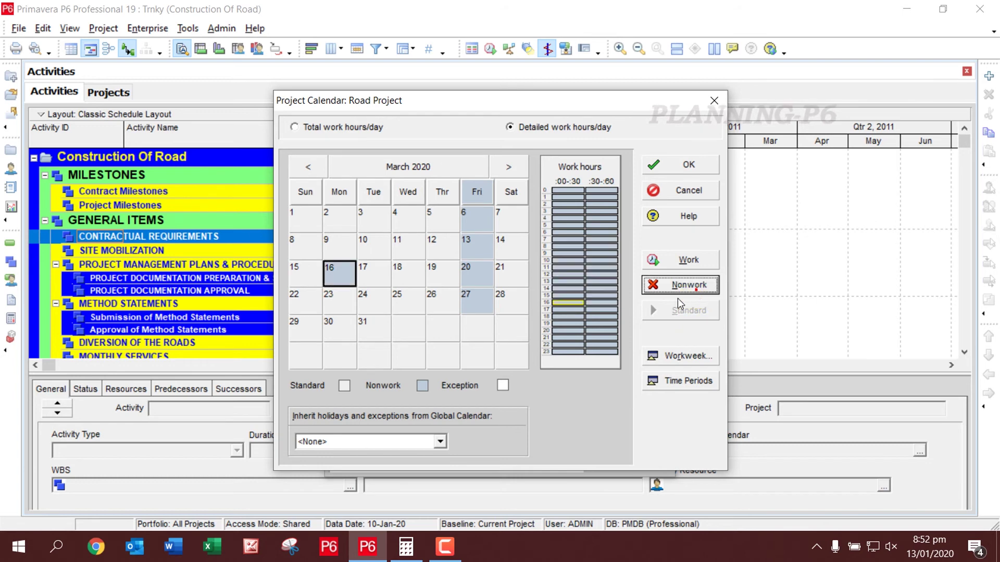
{"action": "left_click", "coordinate": [372, 270]}
{"action": "left_click", "coordinate": [687, 284]}
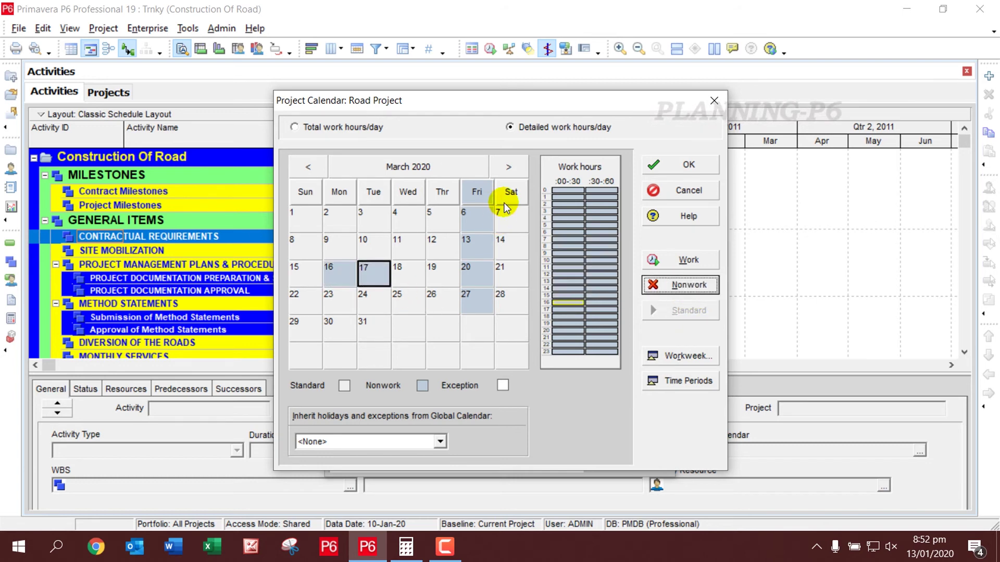
Mark May 18–20, 2020 as nonwork holidays and save the Road Project calendar
{"action": "left_click", "coordinate": [508, 167]}
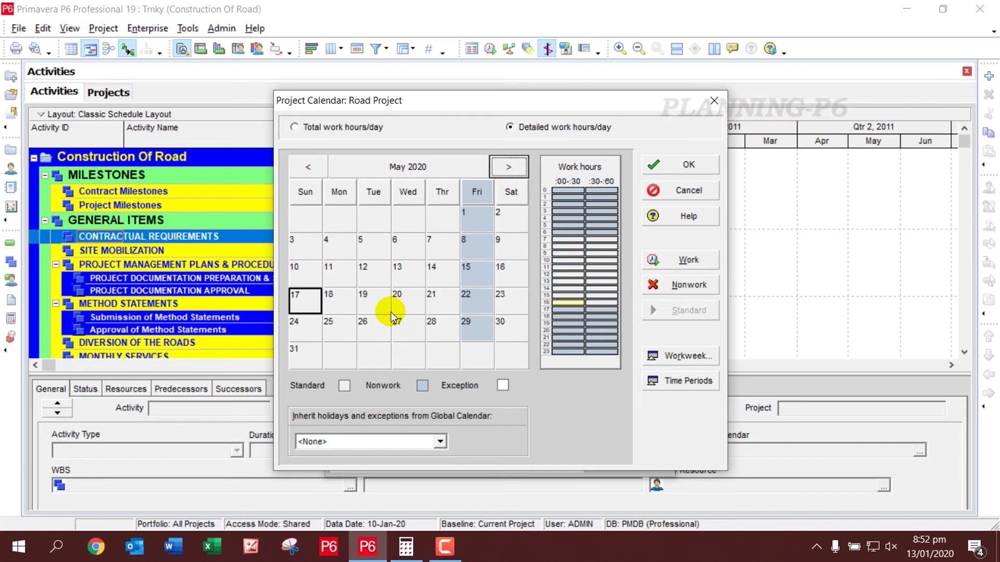
{"action": "left_click", "coordinate": [338, 299]}
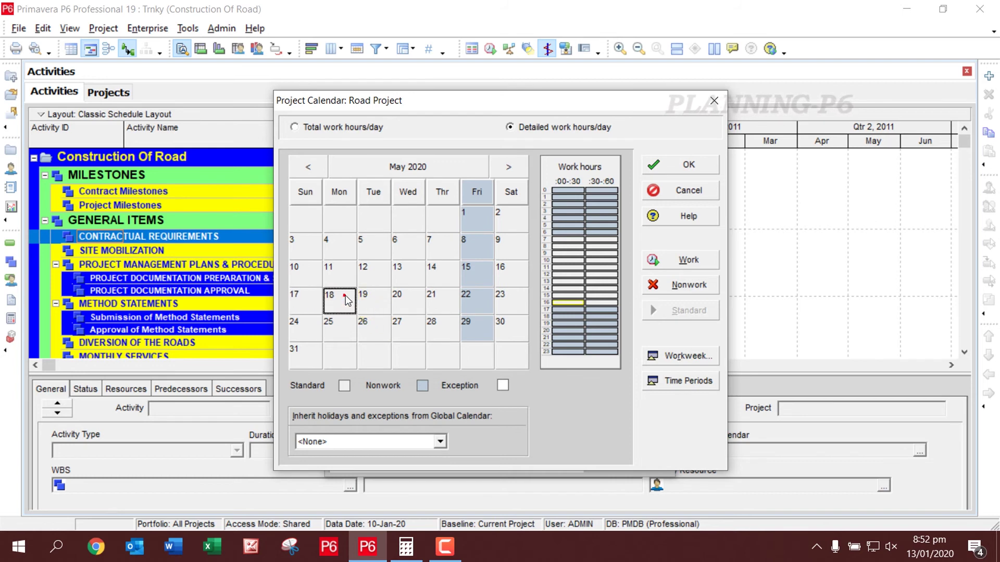
{"action": "left_click", "coordinate": [679, 284]}
{"action": "left_click", "coordinate": [362, 299]}
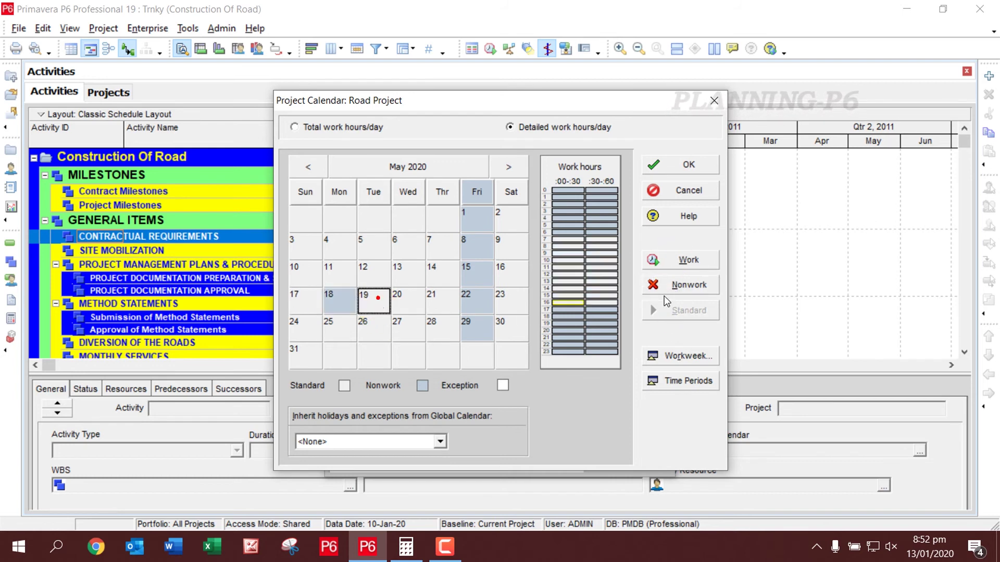
{"action": "left_click", "coordinate": [680, 284]}
{"action": "left_click", "coordinate": [396, 298]}
{"action": "left_click", "coordinate": [679, 284]}
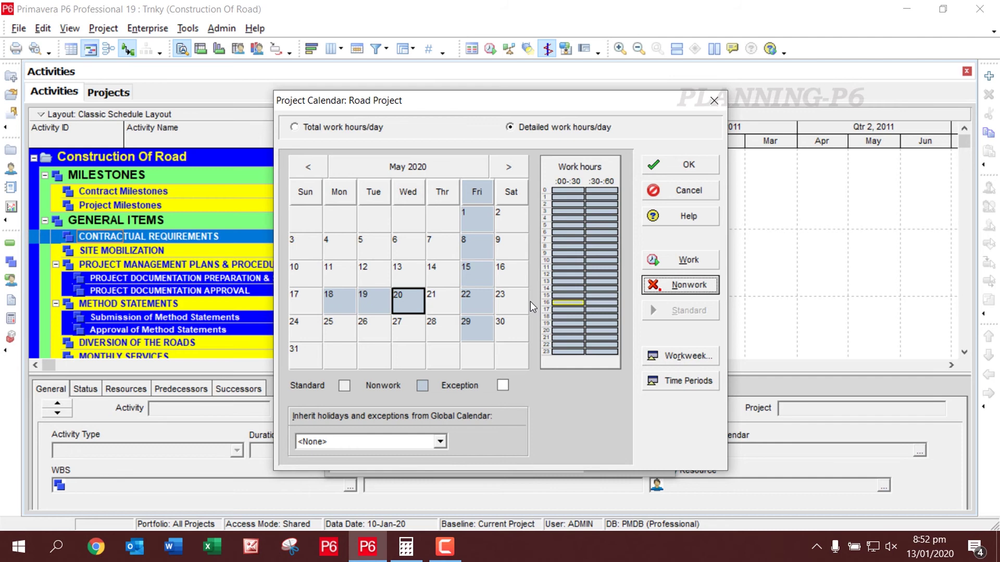
{"action": "left_click", "coordinate": [437, 298]}
{"action": "left_click", "coordinate": [680, 284]}
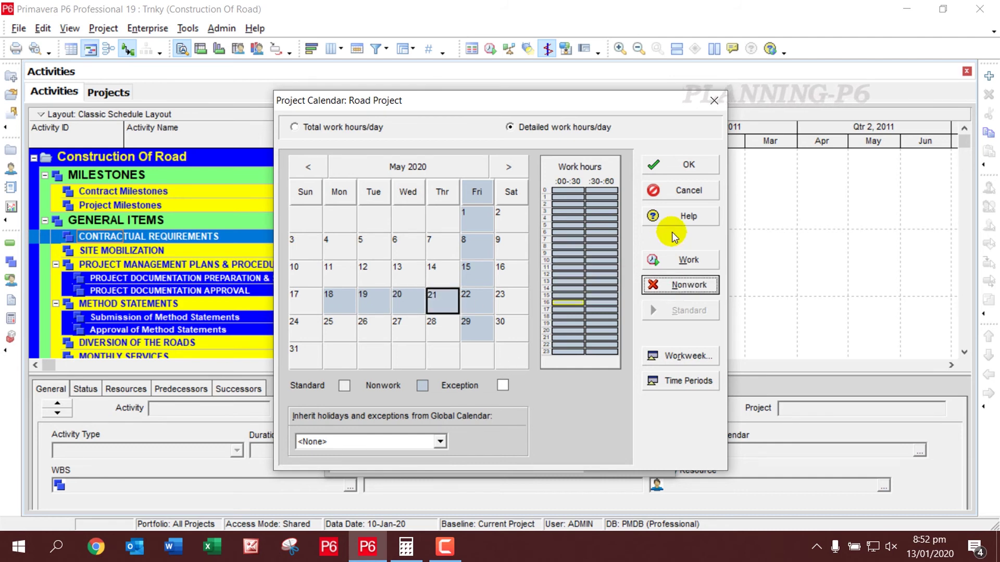
{"action": "left_click", "coordinate": [680, 165]}
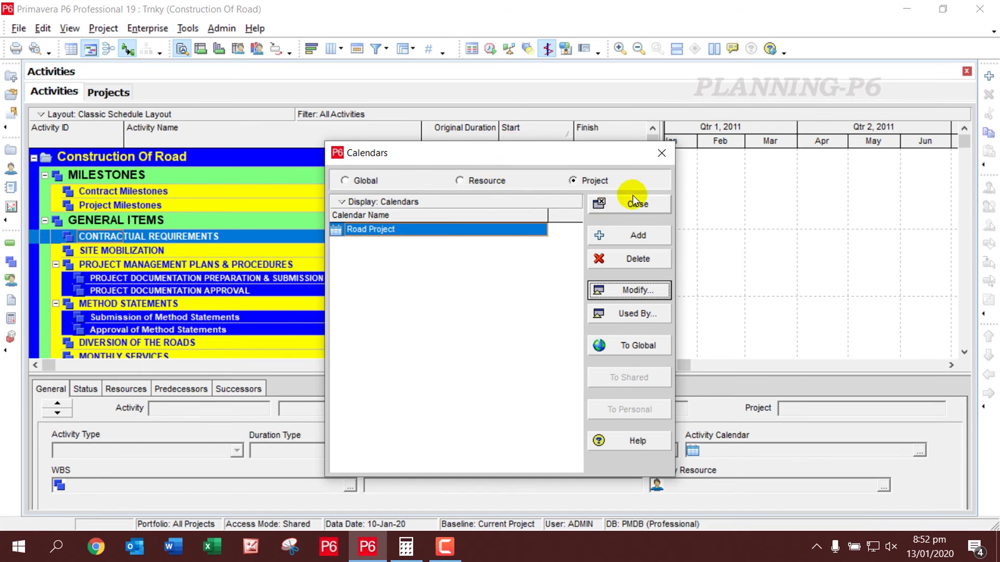
Close the Calendars dialog and show the Projects list with Construction Of Road's defaults
{"action": "left_click", "coordinate": [662, 154]}
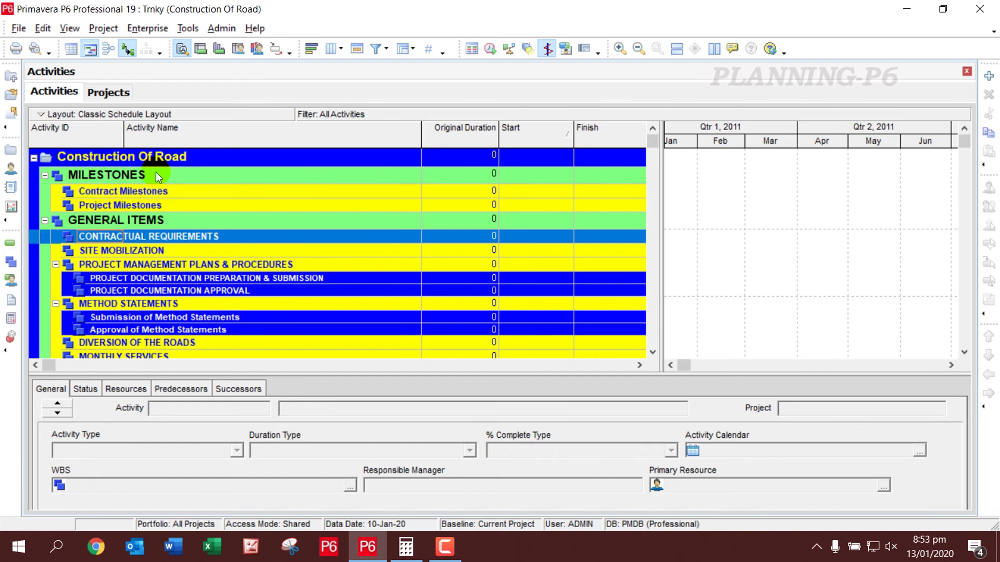
{"action": "left_click", "coordinate": [12, 148]}
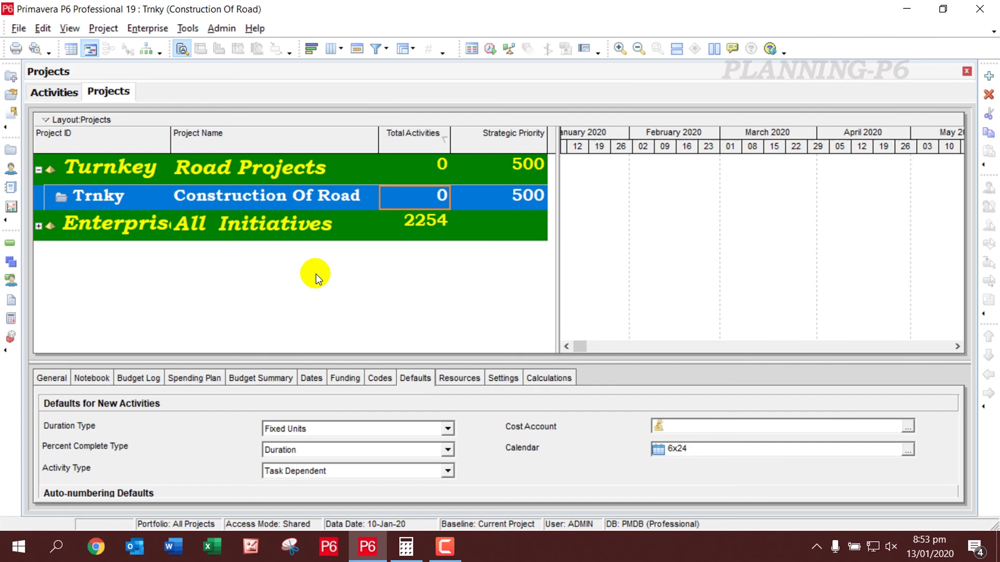
{"action": "left_click", "coordinate": [311, 226]}
{"action": "left_click", "coordinate": [312, 201]}
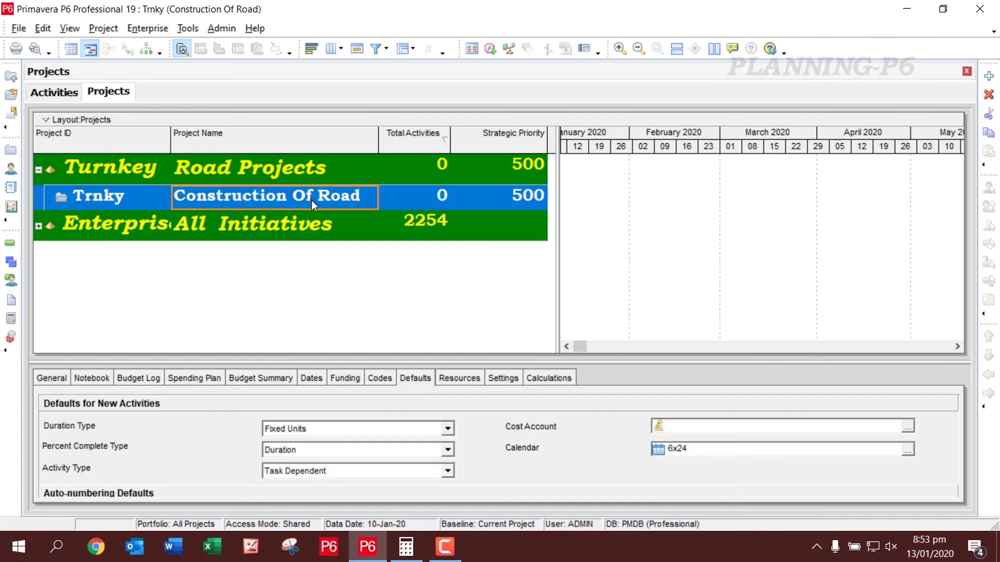
{"action": "left_click", "coordinate": [390, 378]}
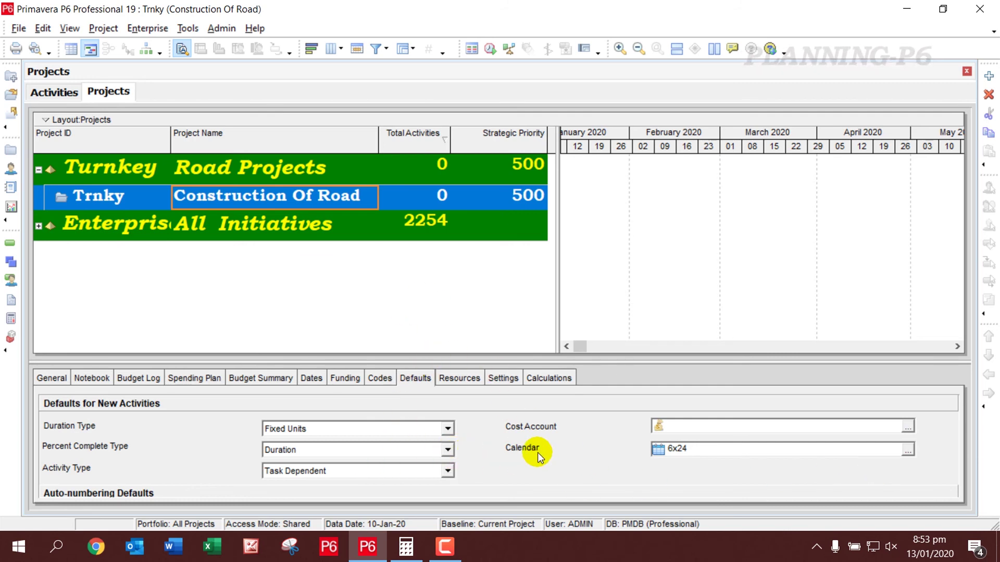
Choose Road Project from the project calendars as the default activity calendar, then minimize P6
{"action": "left_click", "coordinate": [907, 449]}
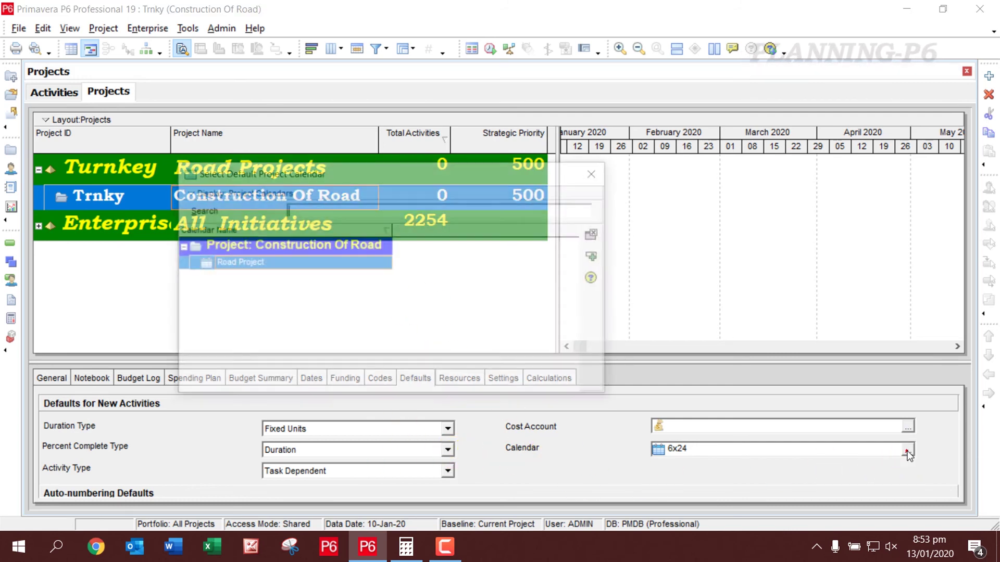
{"action": "left_click", "coordinate": [286, 262]}
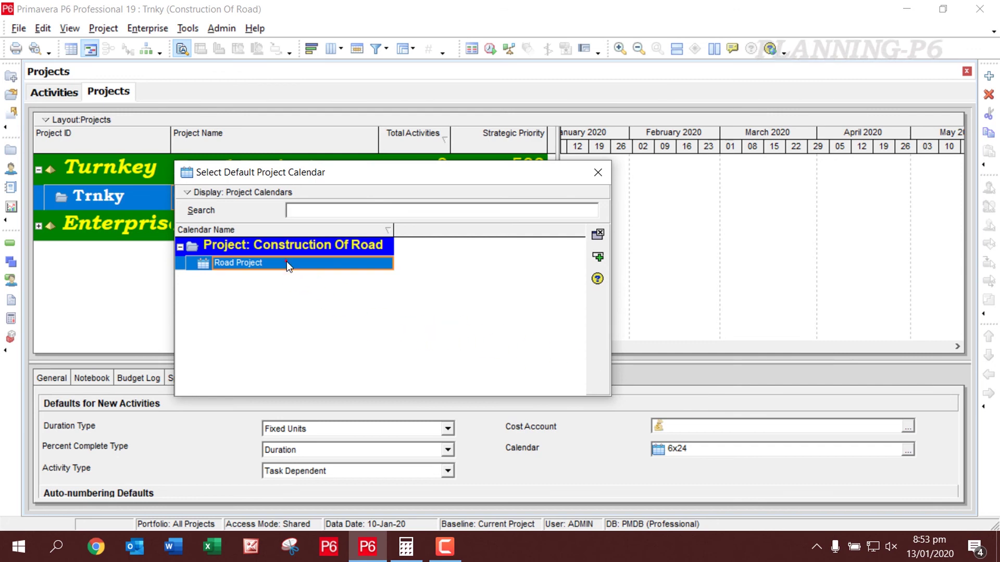
{"action": "left_click", "coordinate": [188, 193]}
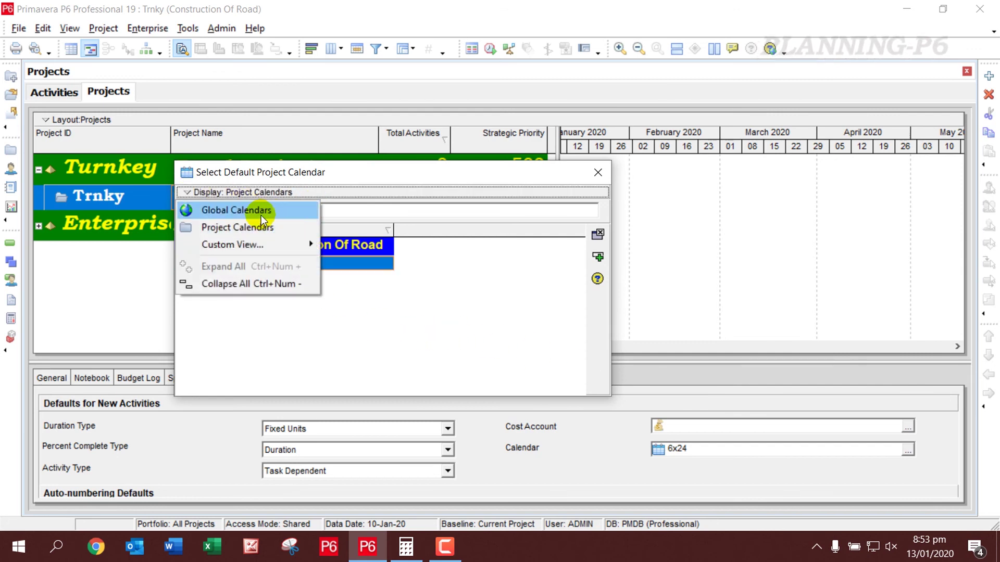
{"action": "left_click", "coordinate": [242, 209]}
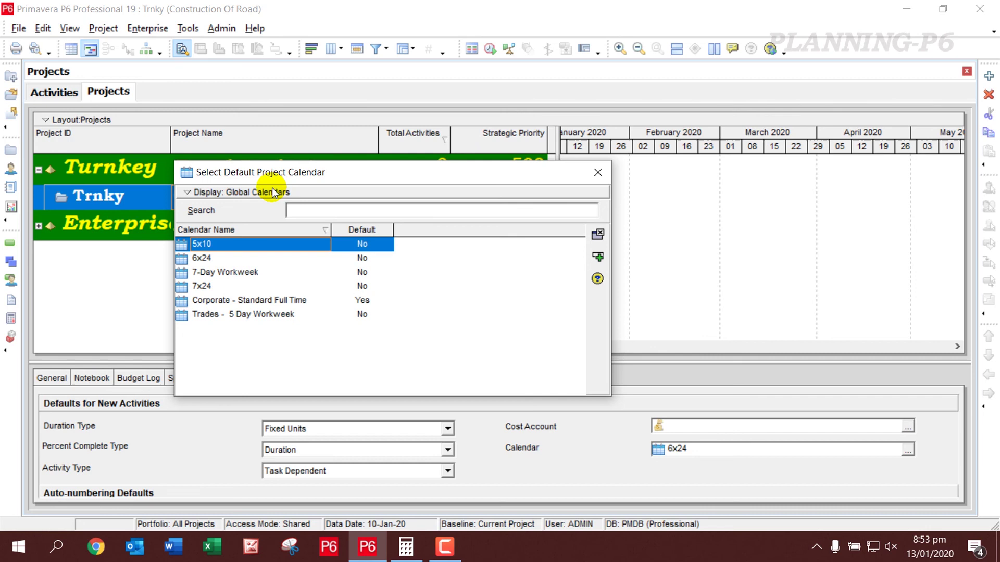
{"action": "left_click", "coordinate": [272, 190]}
{"action": "left_click", "coordinate": [239, 226]}
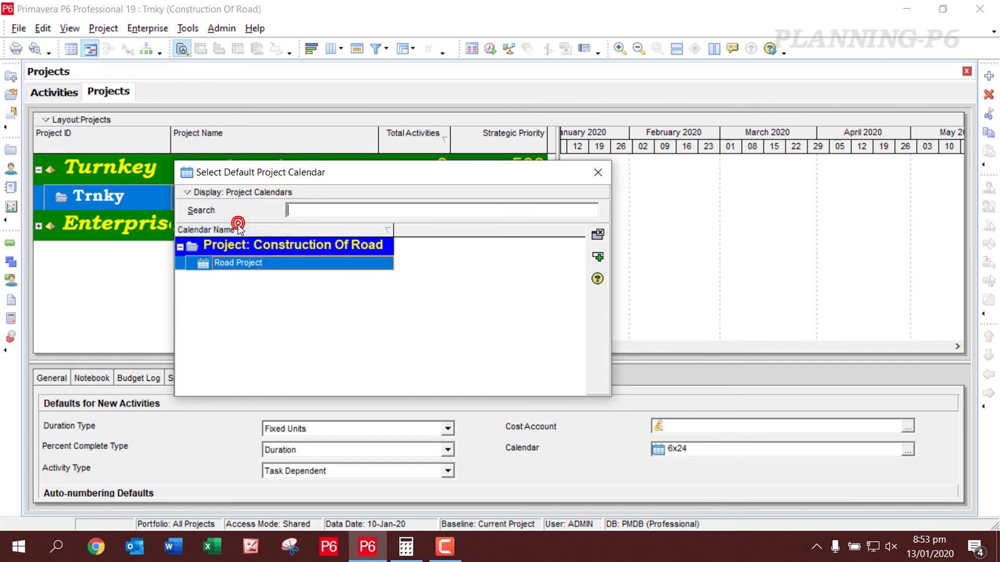
{"action": "left_click", "coordinate": [598, 256]}
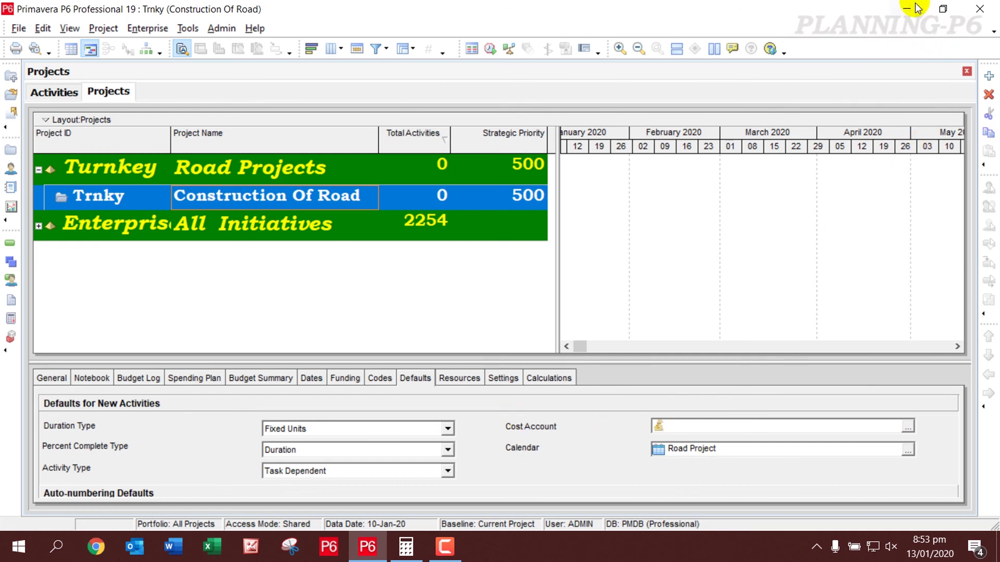
{"action": "left_click", "coordinate": [906, 8]}
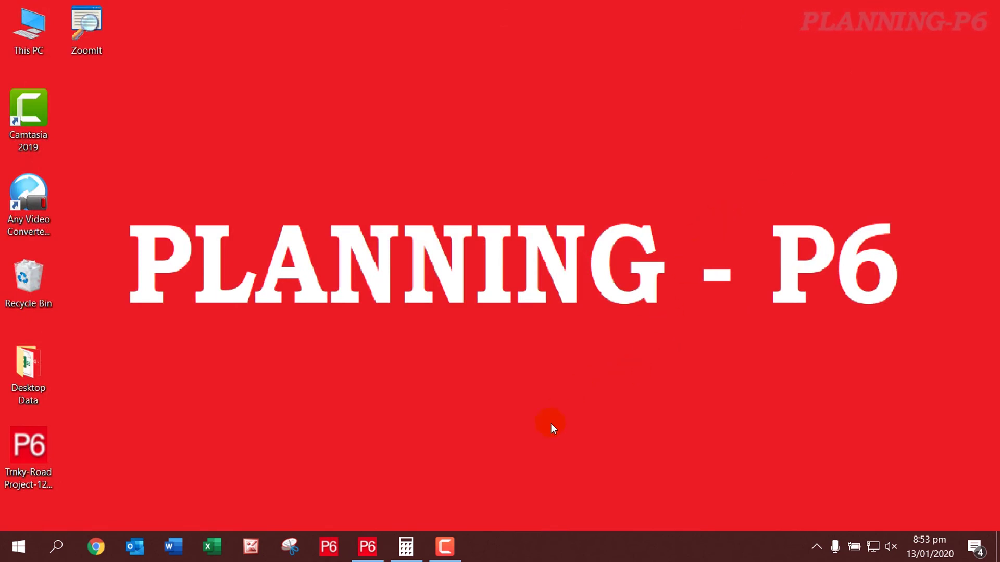